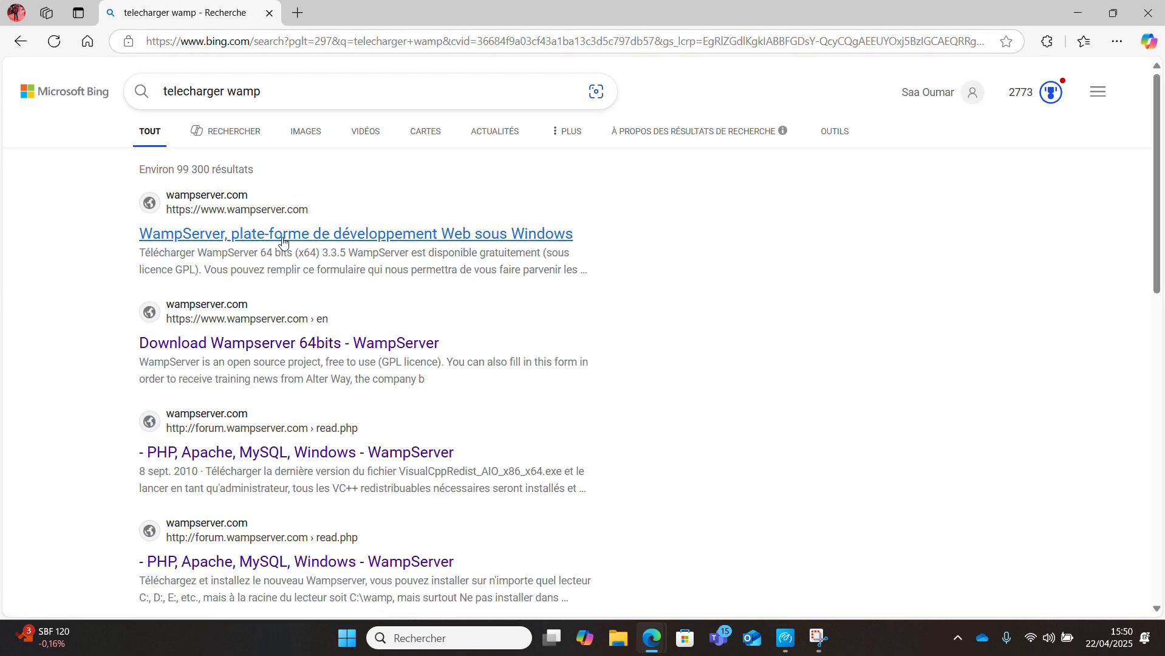
- Open the official WampServer site, choose direct download for the 64-bit version, and download the latest release, wampserver3.3.7_x64.exe, from SourceForge
{"action": "left_click", "coordinate": [281, 240]}
{"action": "scroll", "coordinate": [463, 313], "scroll_direction": "down", "scroll_amount": 15}
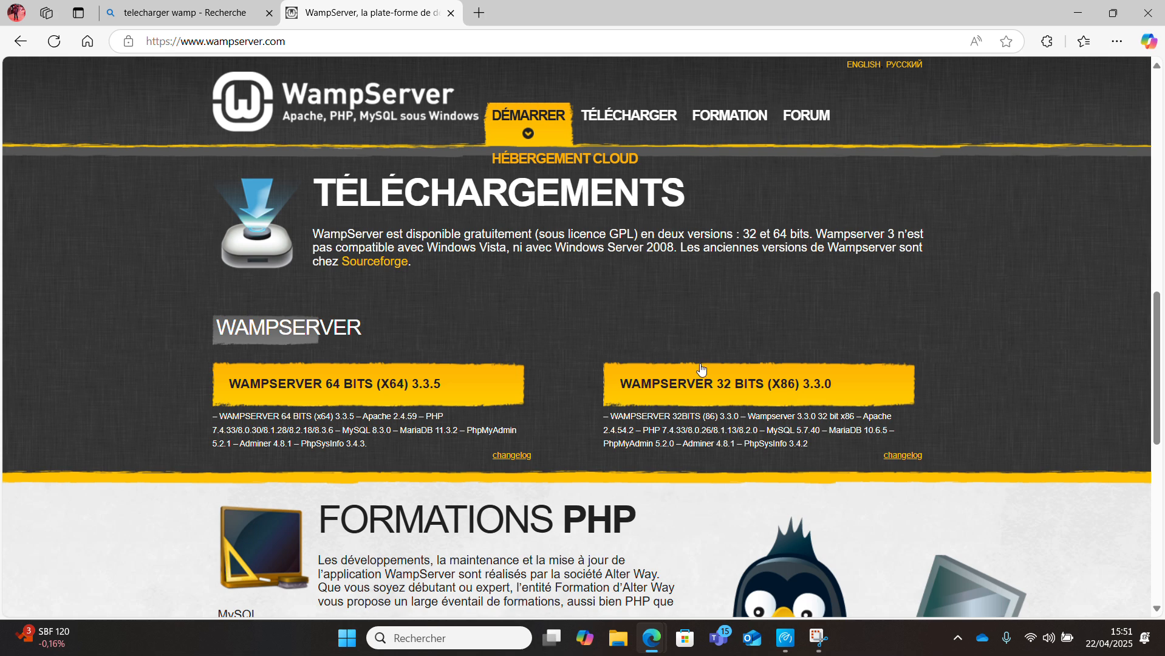
{"action": "left_click", "coordinate": [367, 388]}
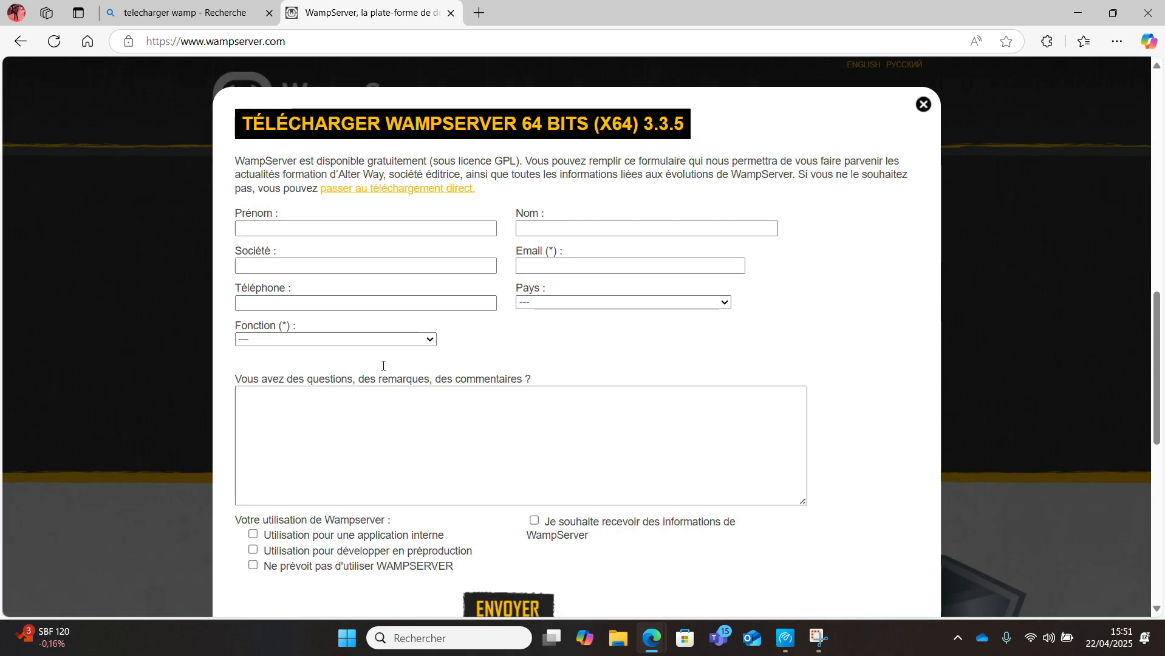
{"action": "left_click", "coordinate": [431, 193]}
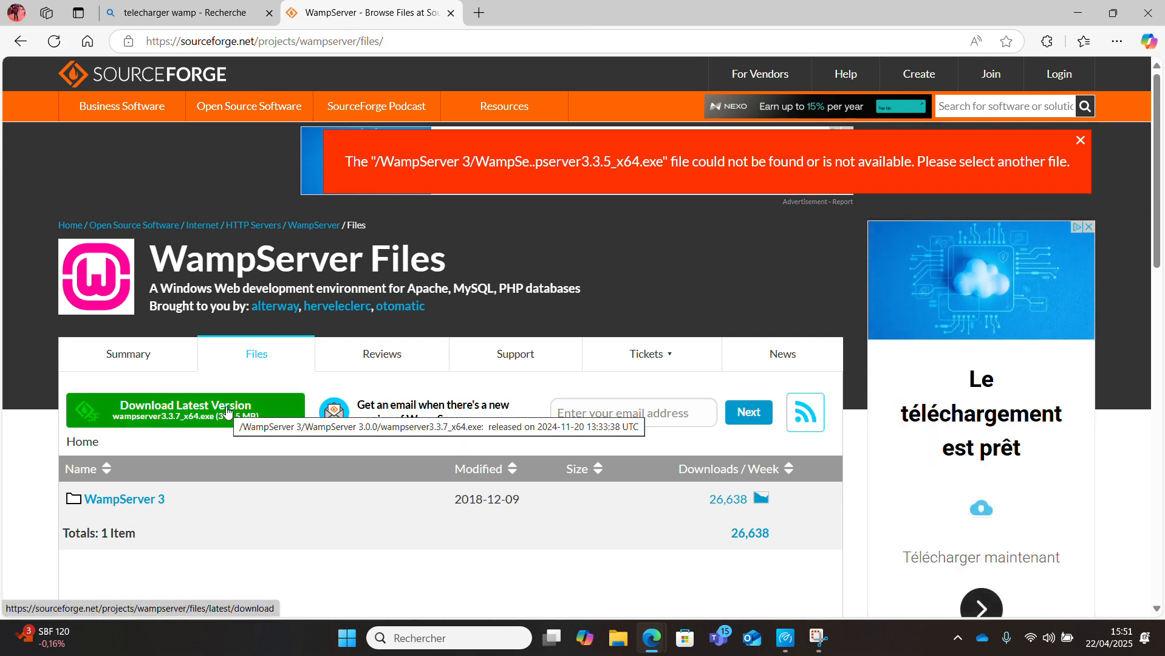
{"action": "left_click", "coordinate": [228, 413]}
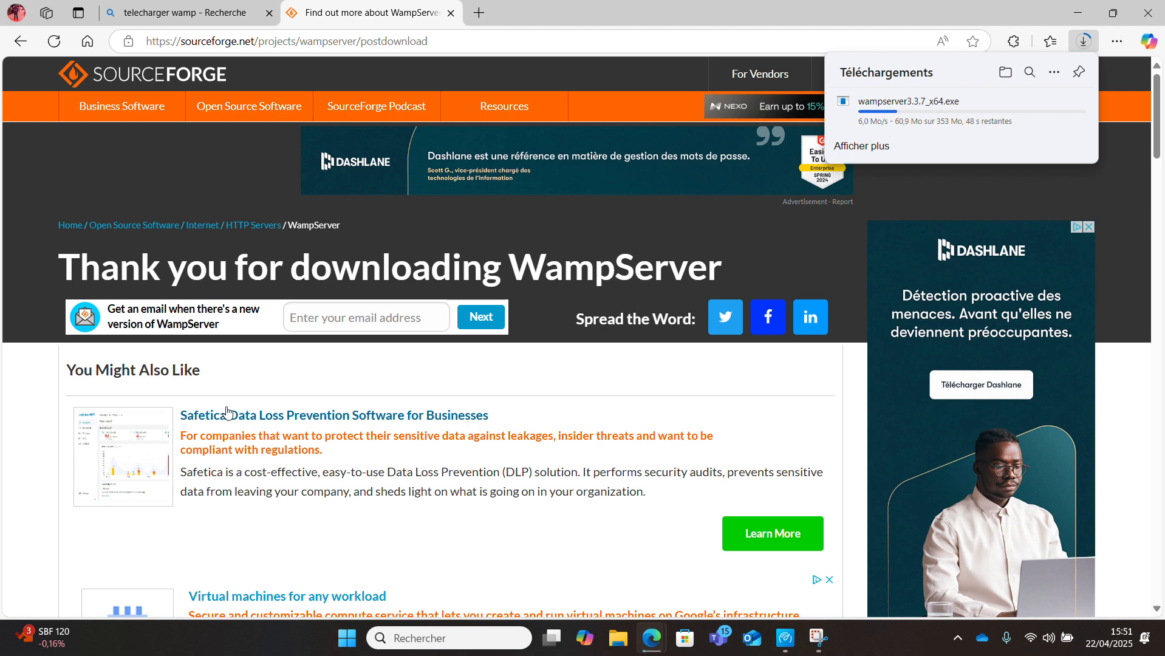
{"action": "key", "text": "alt+Left"}
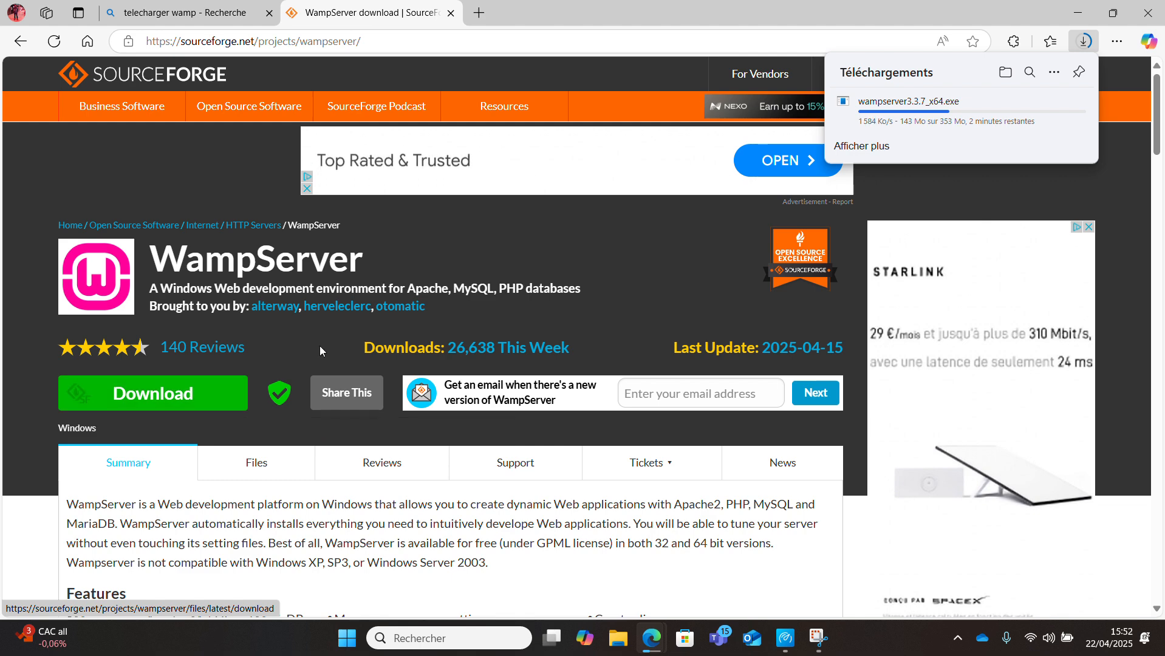
{"action": "scroll", "coordinate": [340, 348], "scroll_direction": "down", "scroll_amount": 3}
{"action": "scroll", "coordinate": [377, 352], "scroll_direction": "down", "scroll_amount": 3}
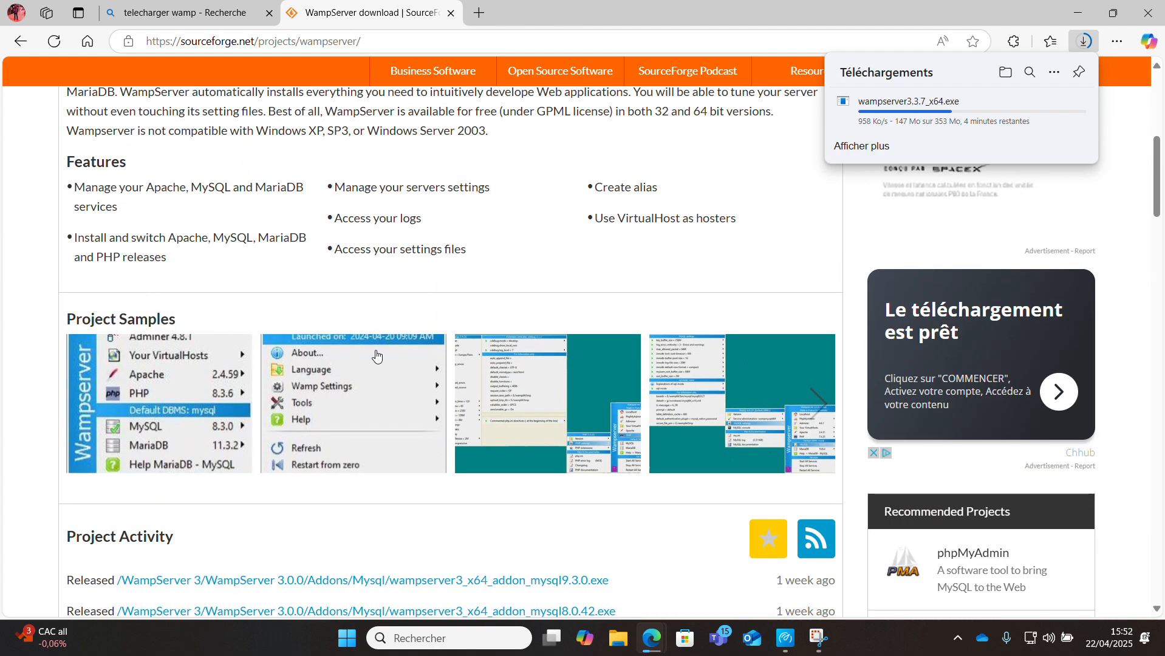
{"action": "scroll", "coordinate": [377, 355], "scroll_direction": "up", "scroll_amount": 5}
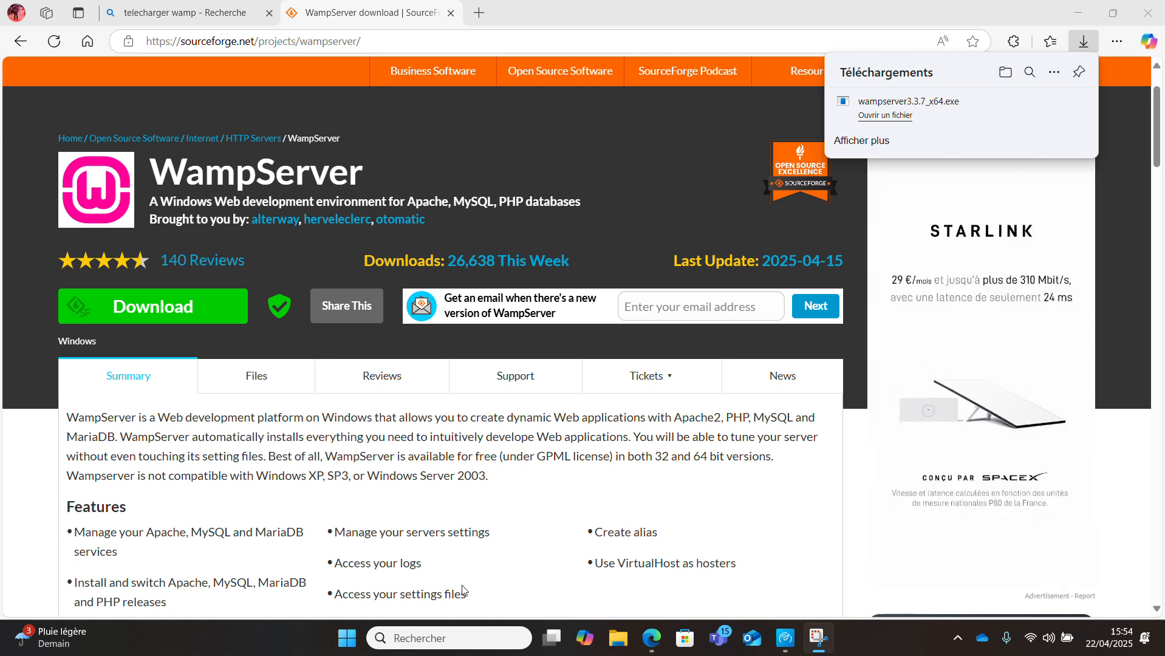
- Switch to File Explorer and run wampserver3.3.7_x64.exe from the Téléchargements folder as administrator
{"action": "key", "text": "super+e"}
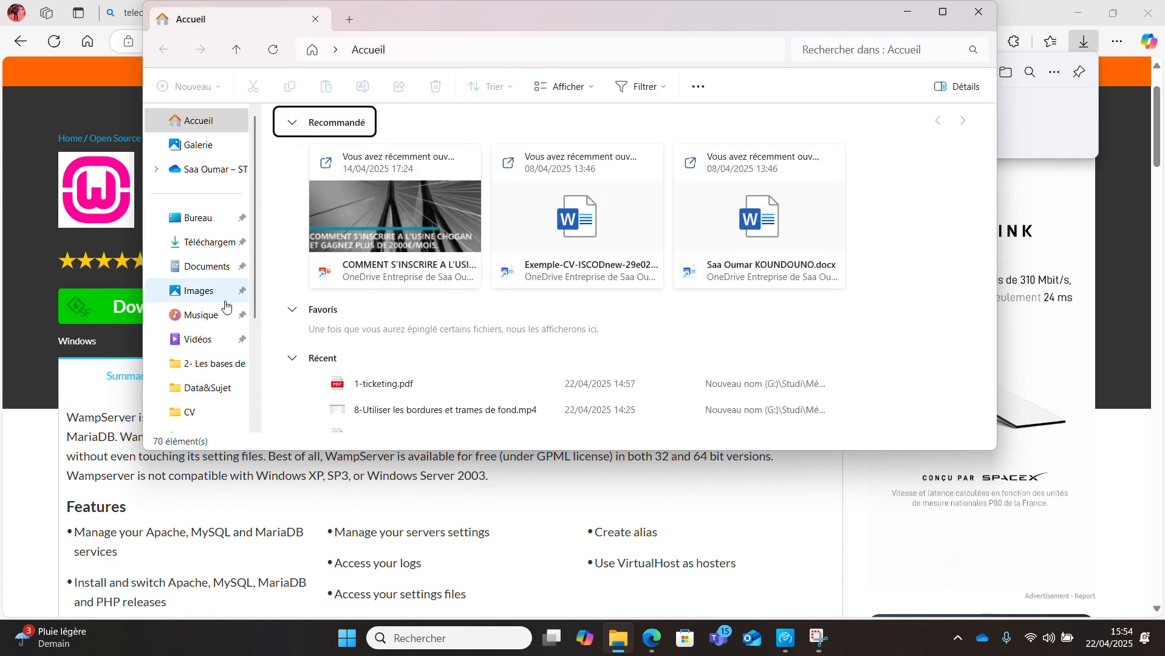
{"action": "left_click", "coordinate": [226, 240]}
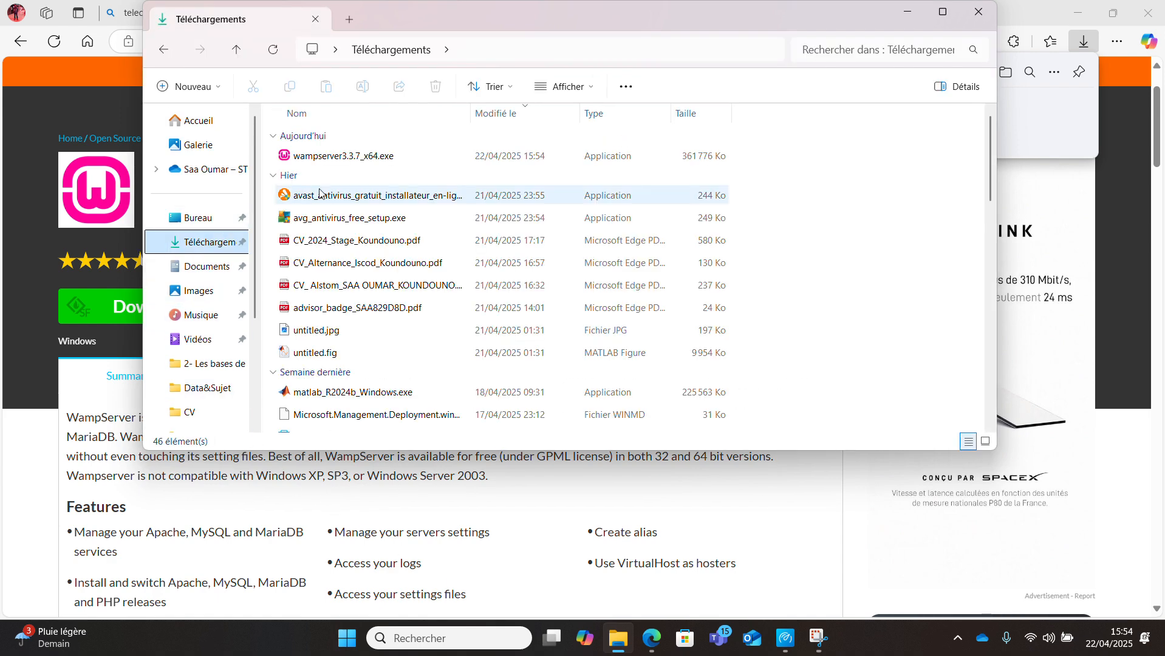
{"action": "left_click", "coordinate": [360, 160]}
{"action": "right_click", "coordinate": [359, 160]}
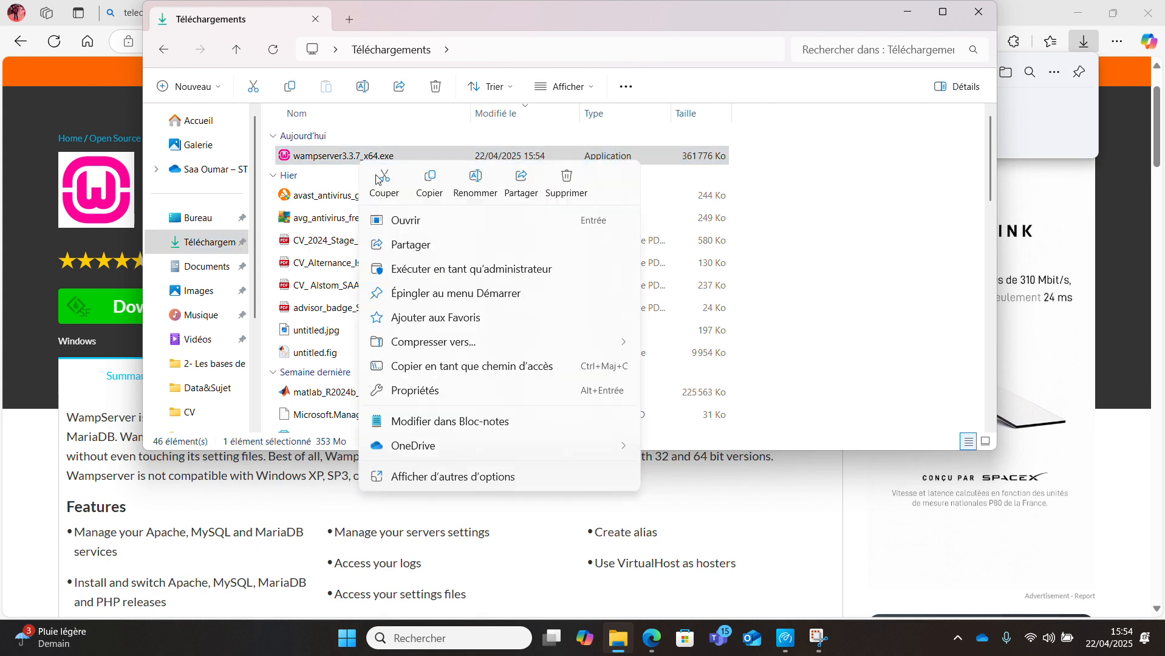
{"action": "left_click", "coordinate": [424, 273]}
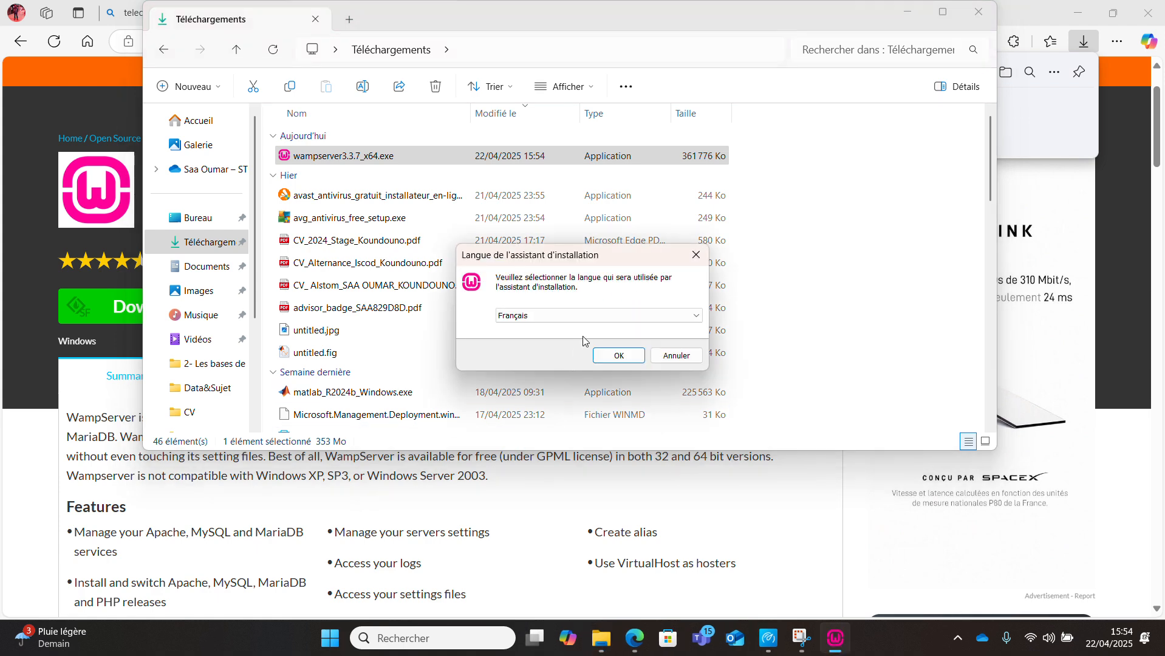
- Choose Français as the setup wizard's language and start the Wampserver64 3.3.7 installation
{"action": "left_click", "coordinate": [597, 317]}
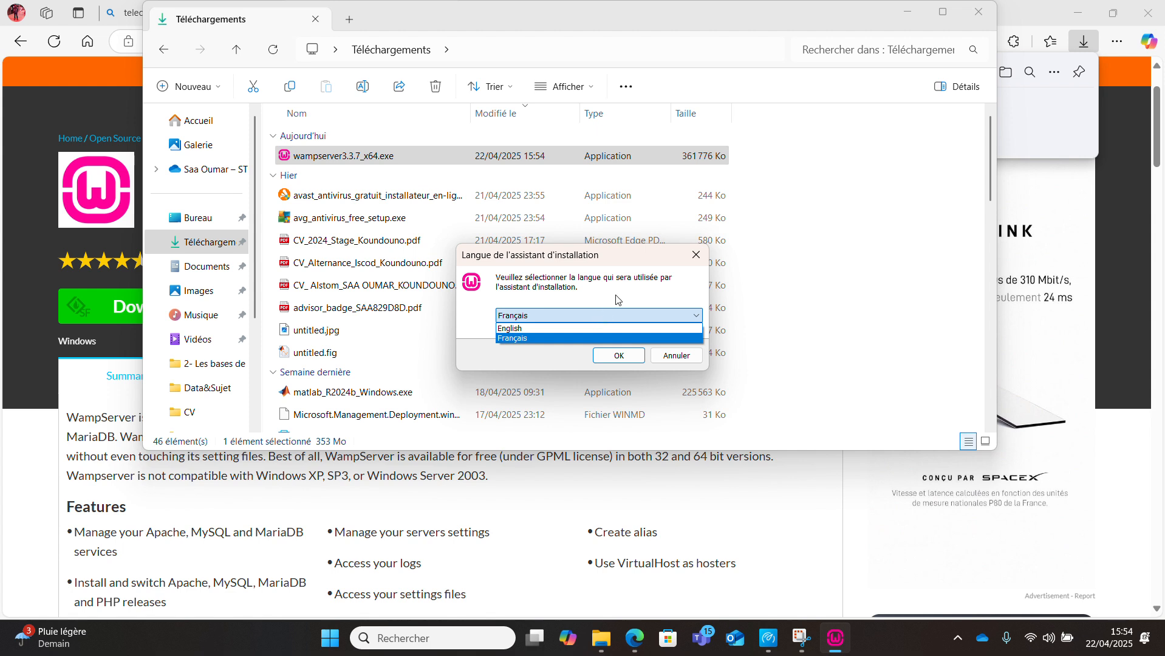
{"action": "left_click", "coordinate": [618, 304]}
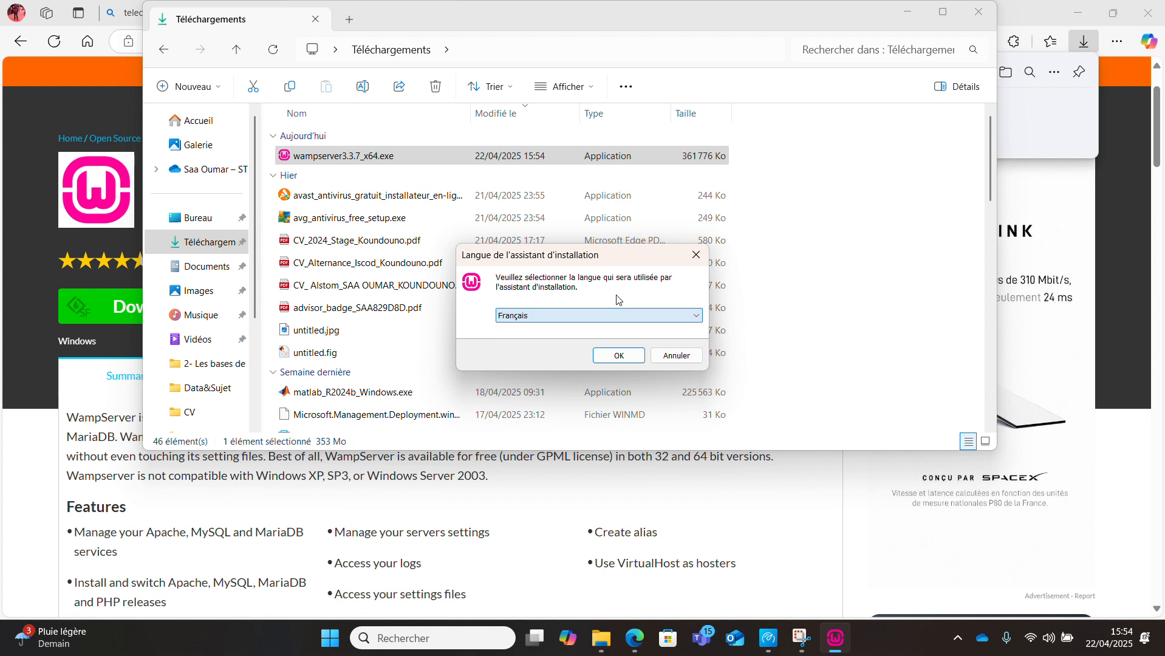
{"action": "left_click", "coordinate": [620, 356]}
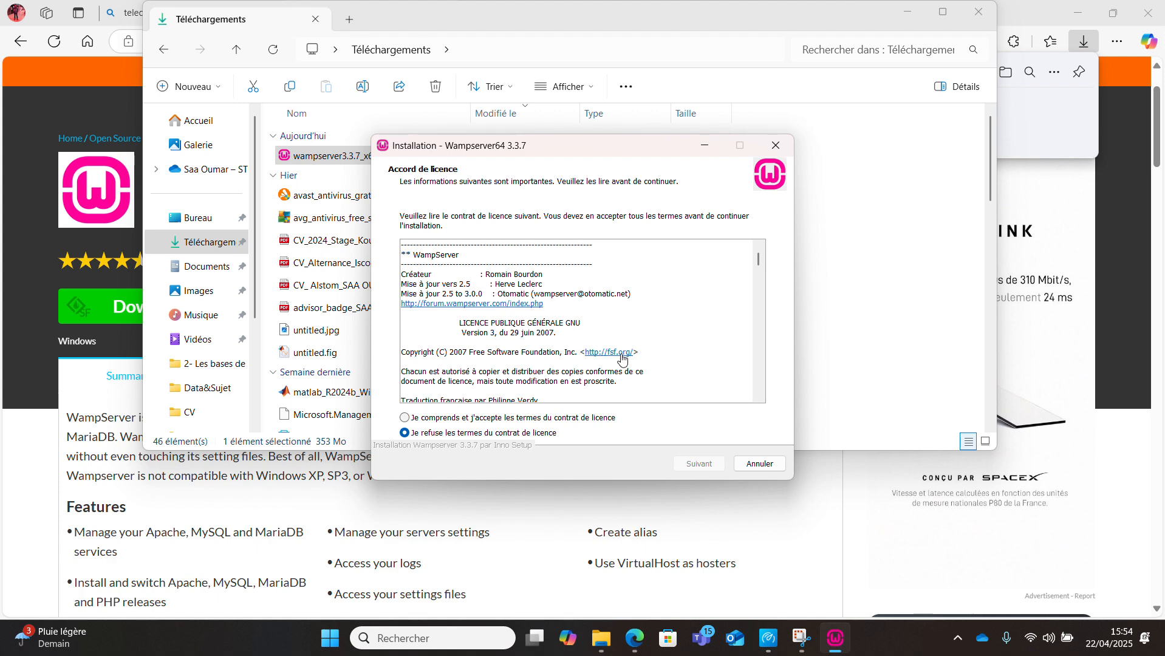
- Review the licence agreement, accept its terms and continue to the information page
{"action": "scroll", "coordinate": [451, 360], "scroll_direction": "down", "scroll_amount": 5}
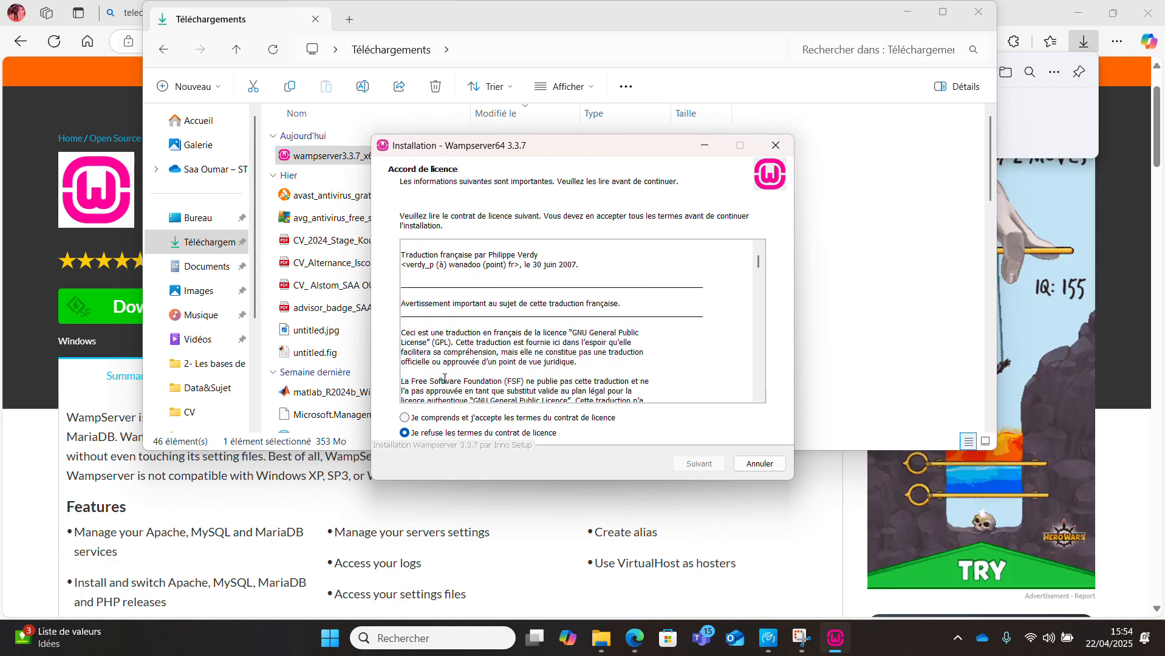
{"action": "scroll", "coordinate": [456, 365], "scroll_direction": "down", "scroll_amount": 4}
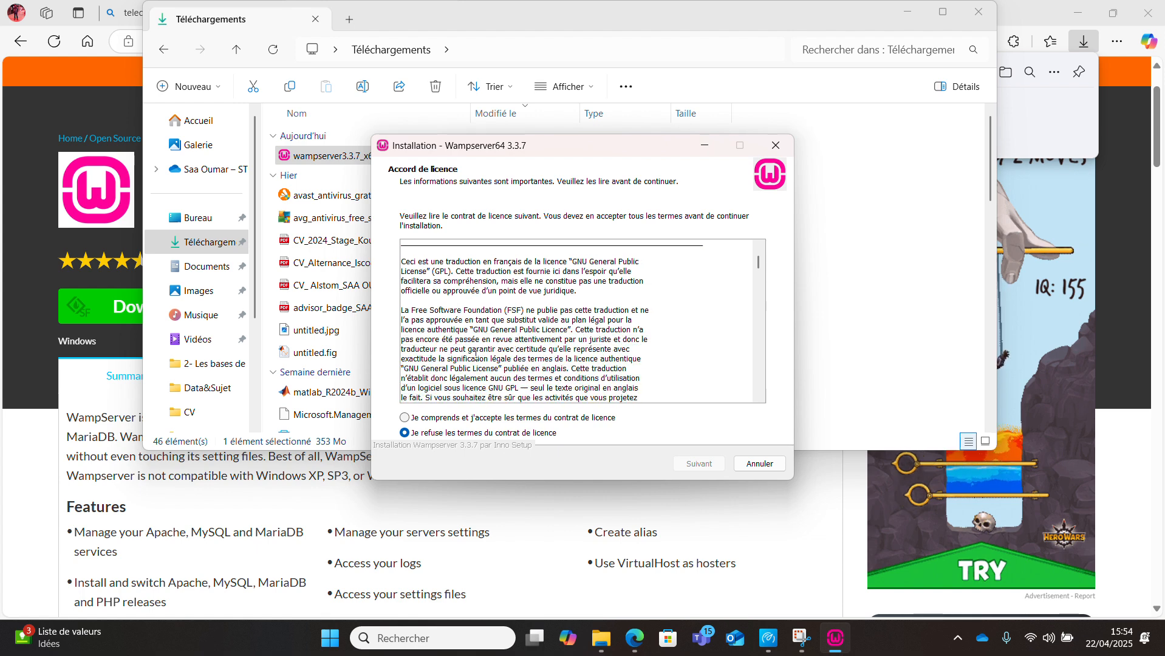
{"action": "left_click", "coordinate": [406, 418]}
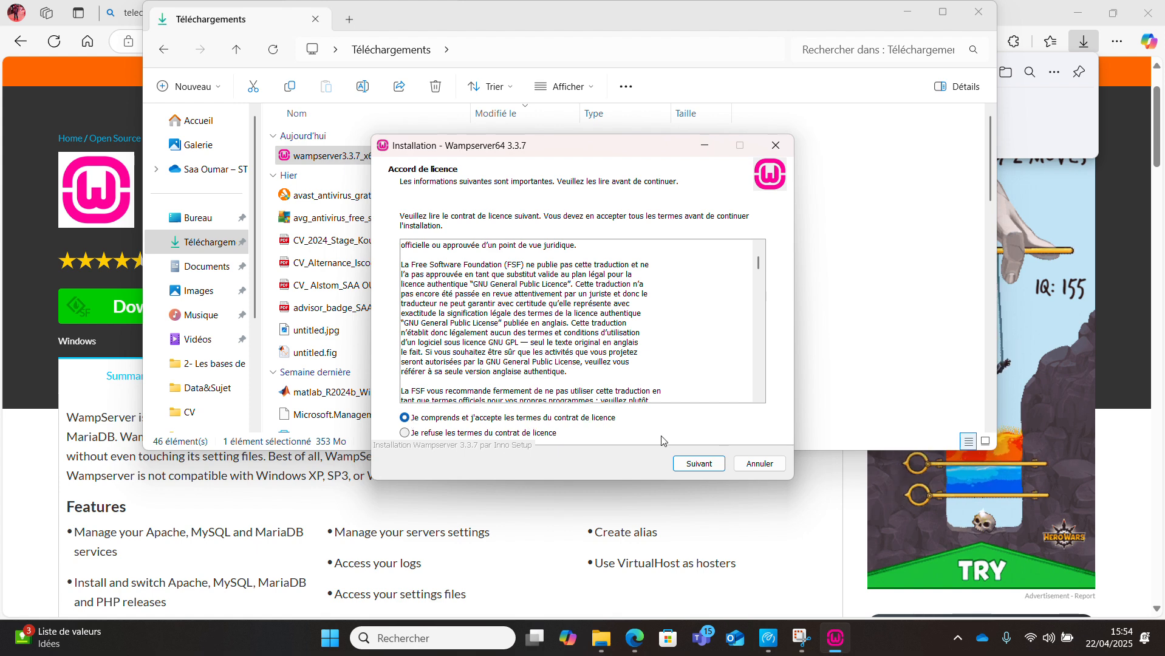
{"action": "left_click", "coordinate": [704, 465]}
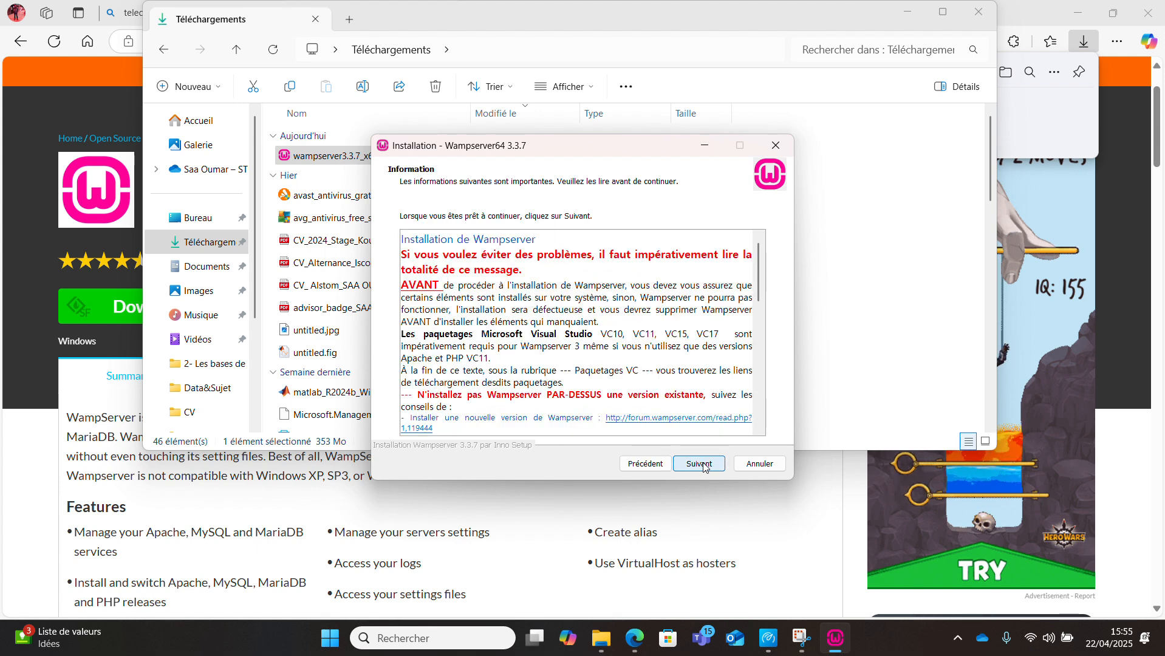
- Try to continue past the installer's information page and close the notice listing the missing Visual C++ packages
{"action": "scroll", "coordinate": [634, 348], "scroll_direction": "down", "scroll_amount": 1}
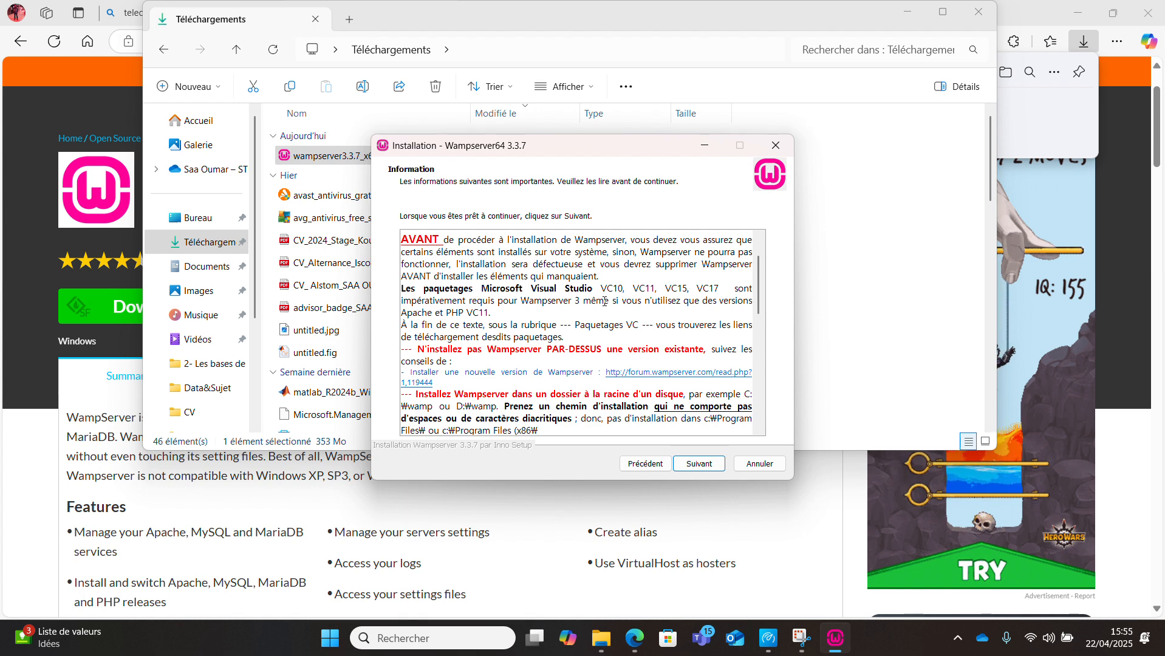
{"action": "left_click", "coordinate": [696, 462]}
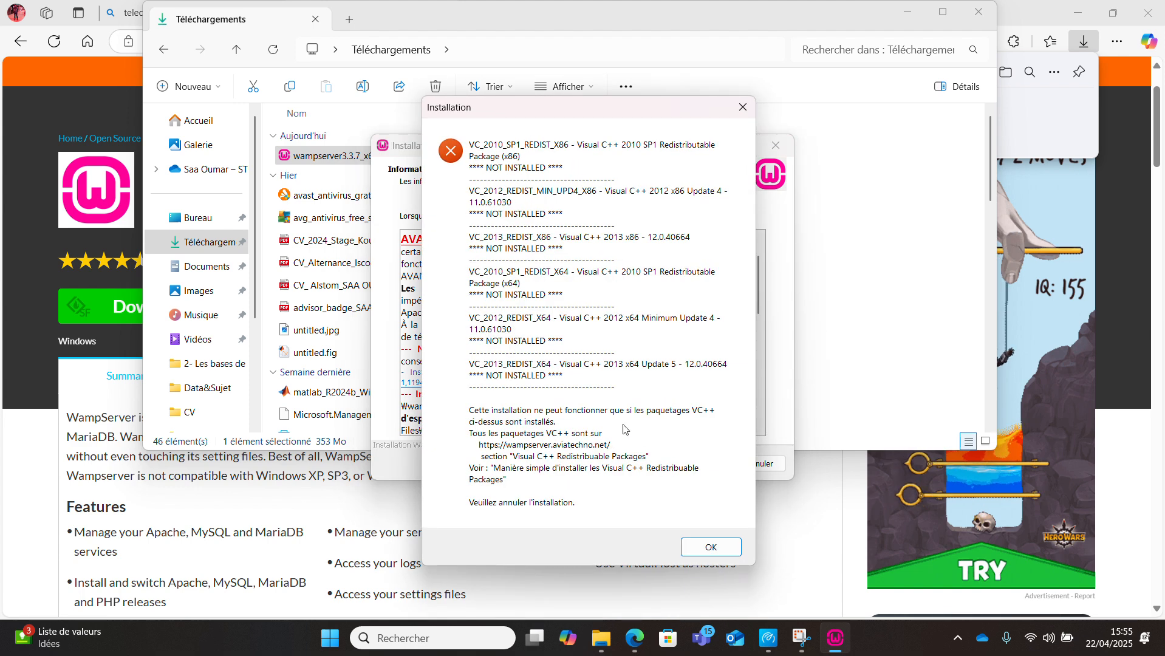
{"action": "left_click", "coordinate": [712, 547]}
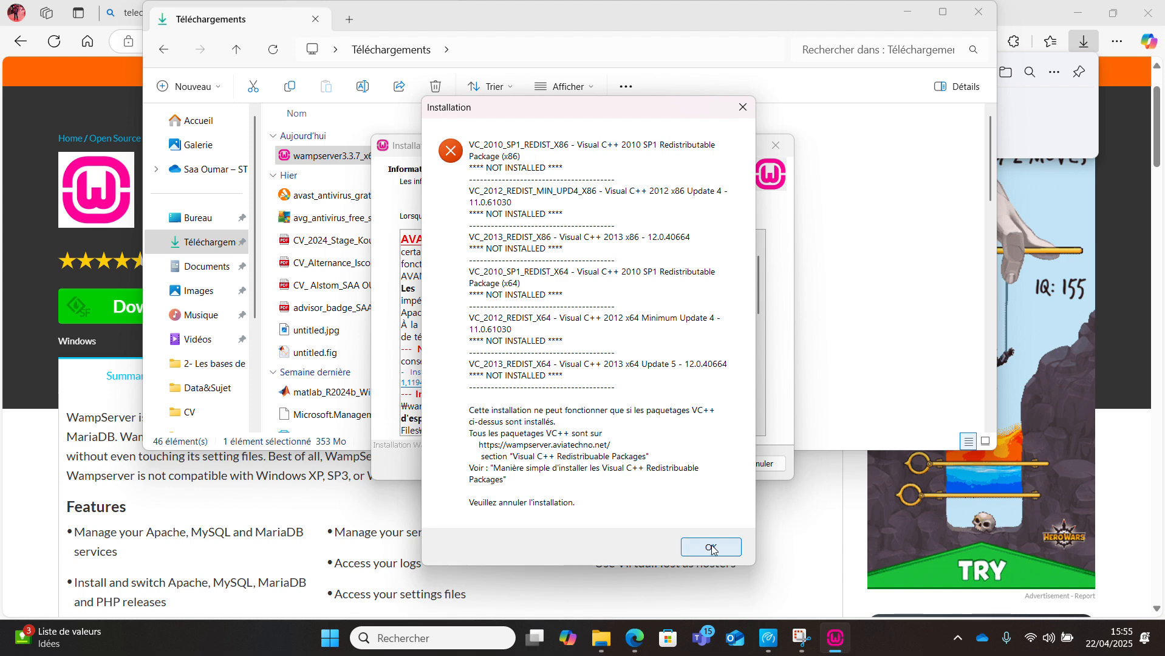
- Follow the wampserver.aviatechno.net link in the installer's Paquetages VC section and open the VisualCppRedist AIO GitHub page from that site
{"action": "scroll", "coordinate": [564, 331], "scroll_direction": "down", "scroll_amount": 4}
{"action": "scroll", "coordinate": [563, 332], "scroll_direction": "down", "scroll_amount": 7}
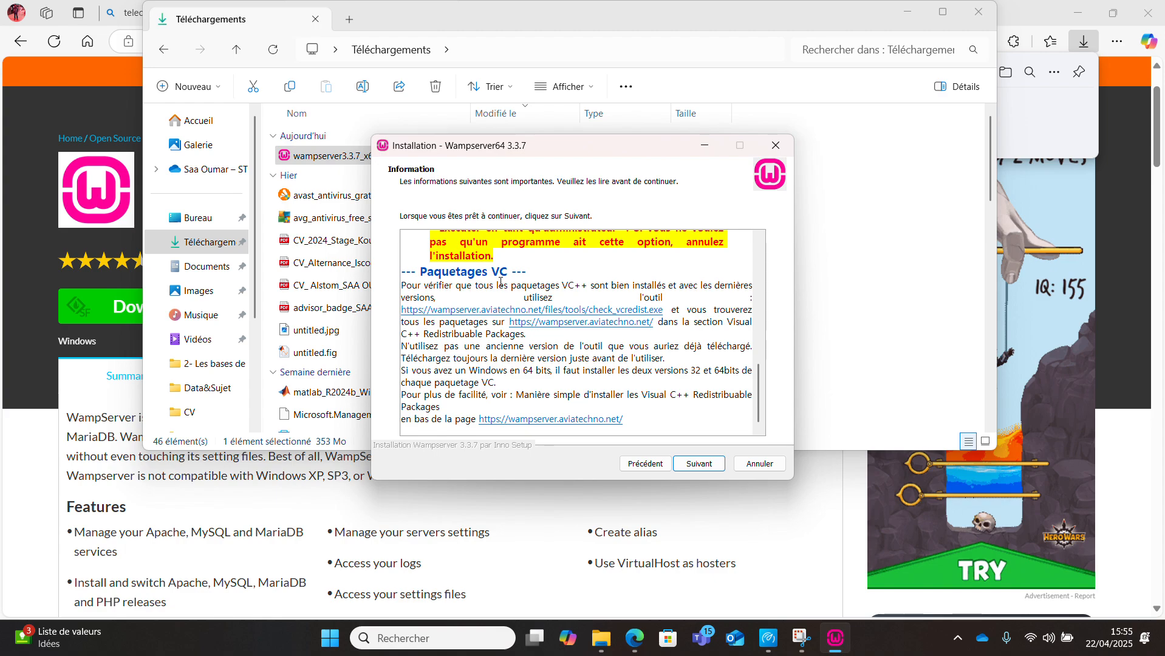
{"action": "left_click", "coordinate": [544, 324]}
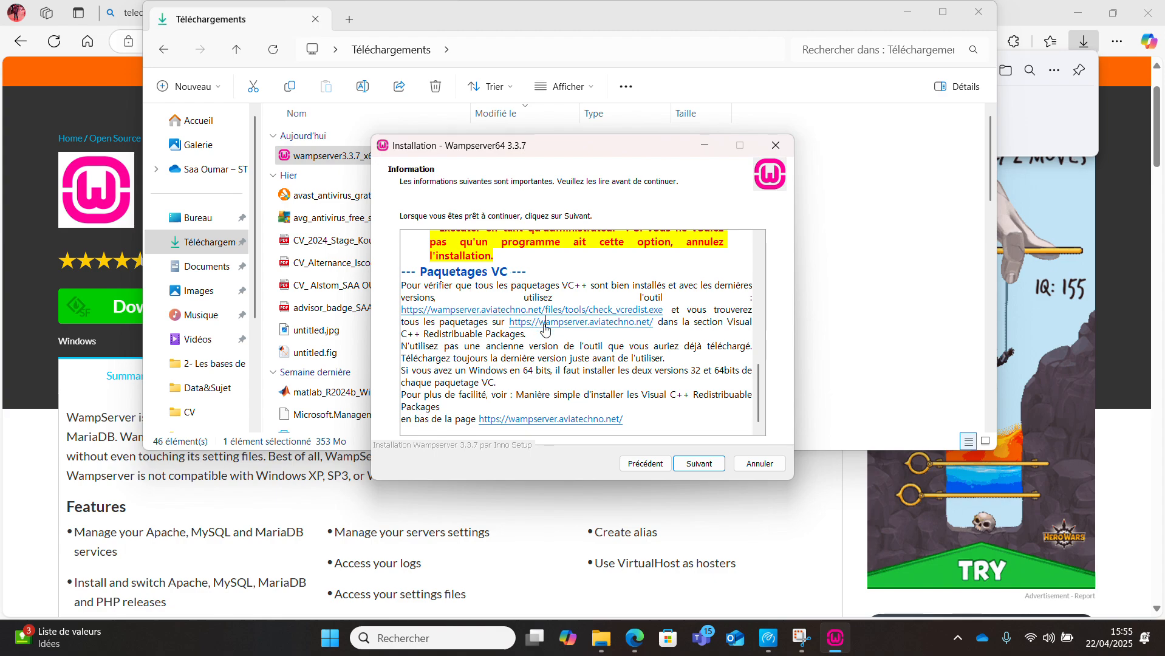
{"action": "scroll", "coordinate": [544, 323], "scroll_direction": "down", "scroll_amount": 1}
{"action": "scroll", "coordinate": [545, 324], "scroll_direction": "down", "scroll_amount": 15}
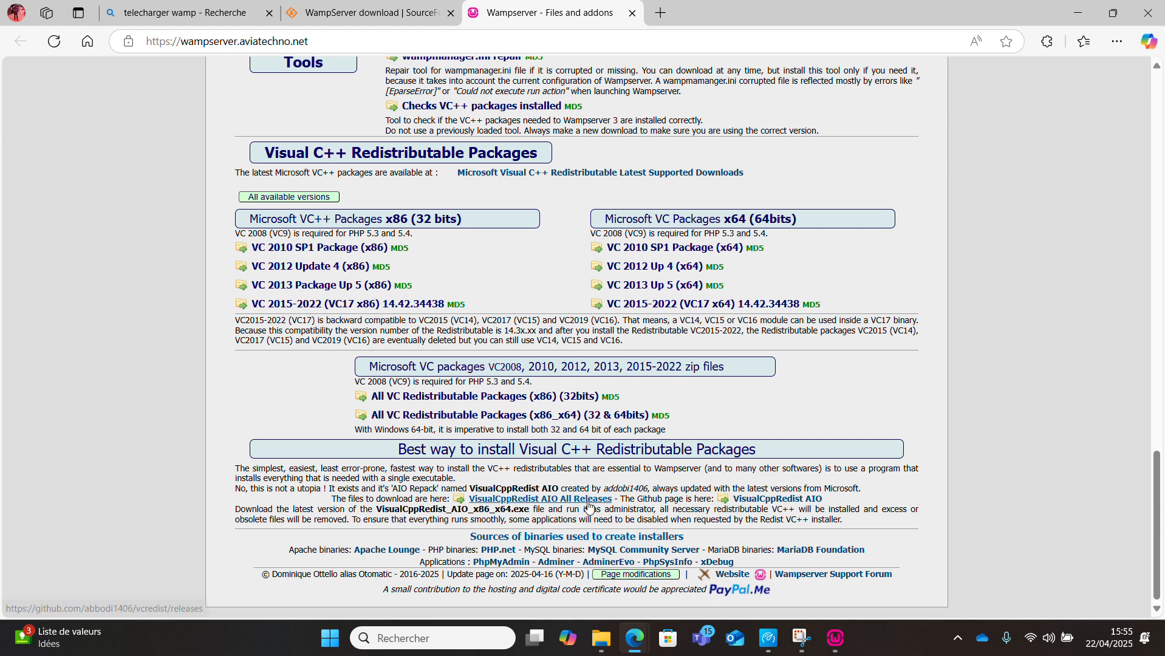
{"action": "left_click", "coordinate": [776, 501]}
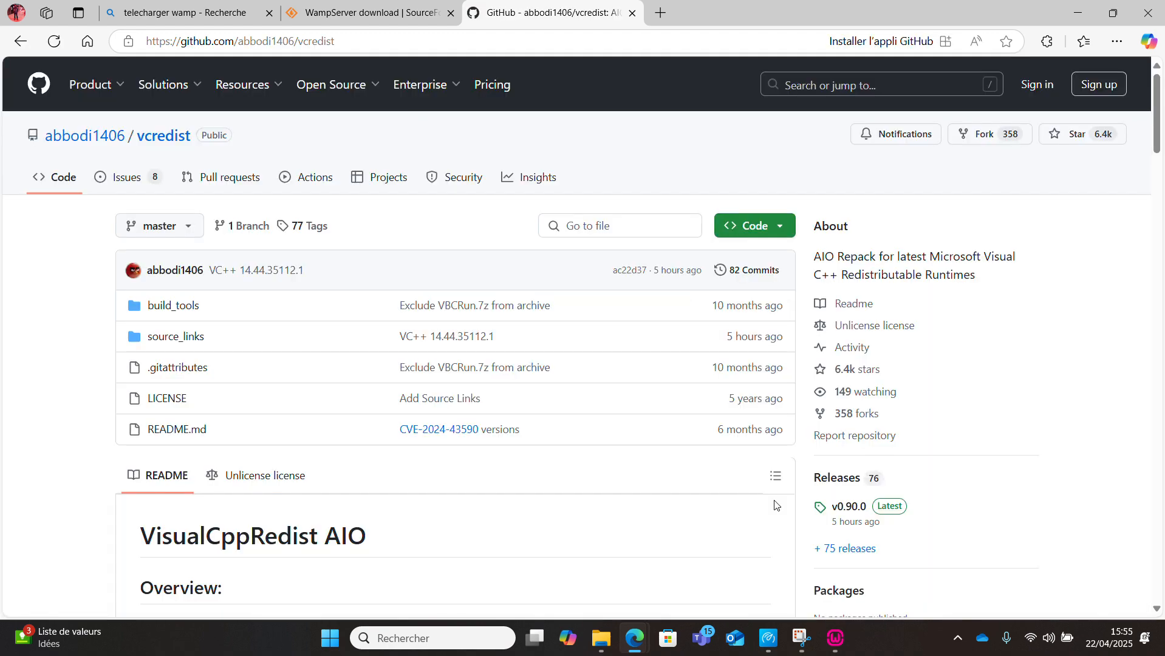
- Read the VisualCppRedist AIO README, checking its overview, contents and Windows version notices for a suitable package release
{"action": "scroll", "coordinate": [516, 483], "scroll_direction": "down", "scroll_amount": 5}
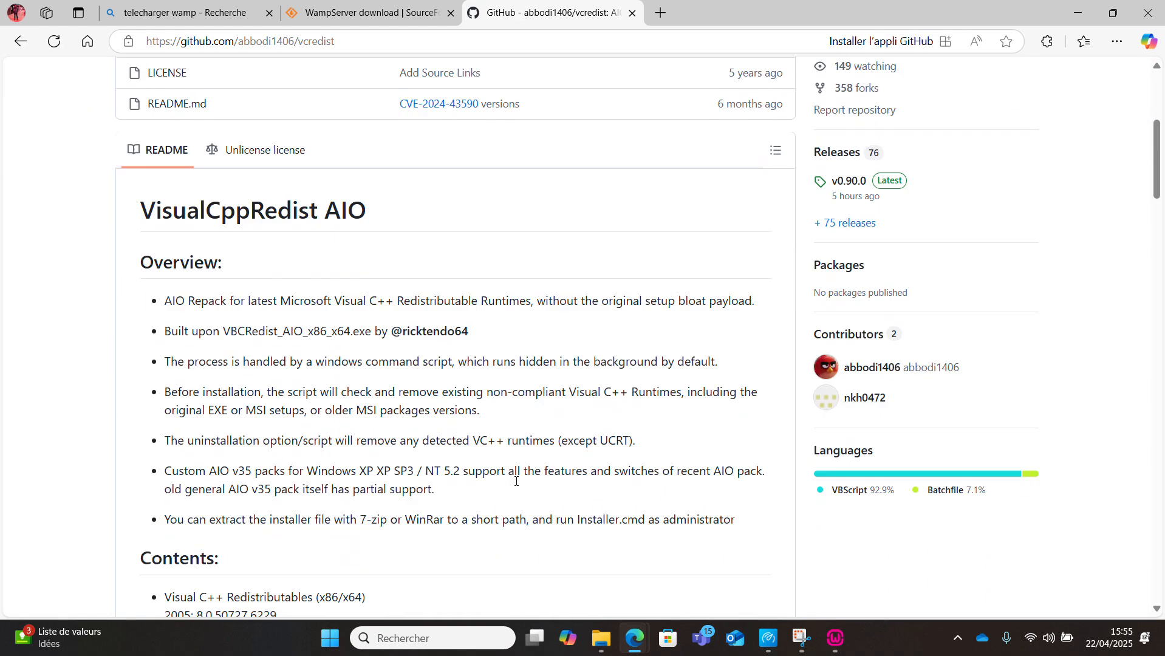
{"action": "scroll", "coordinate": [516, 481], "scroll_direction": "up", "scroll_amount": 3}
{"action": "scroll", "coordinate": [516, 481], "scroll_direction": "down", "scroll_amount": 10}
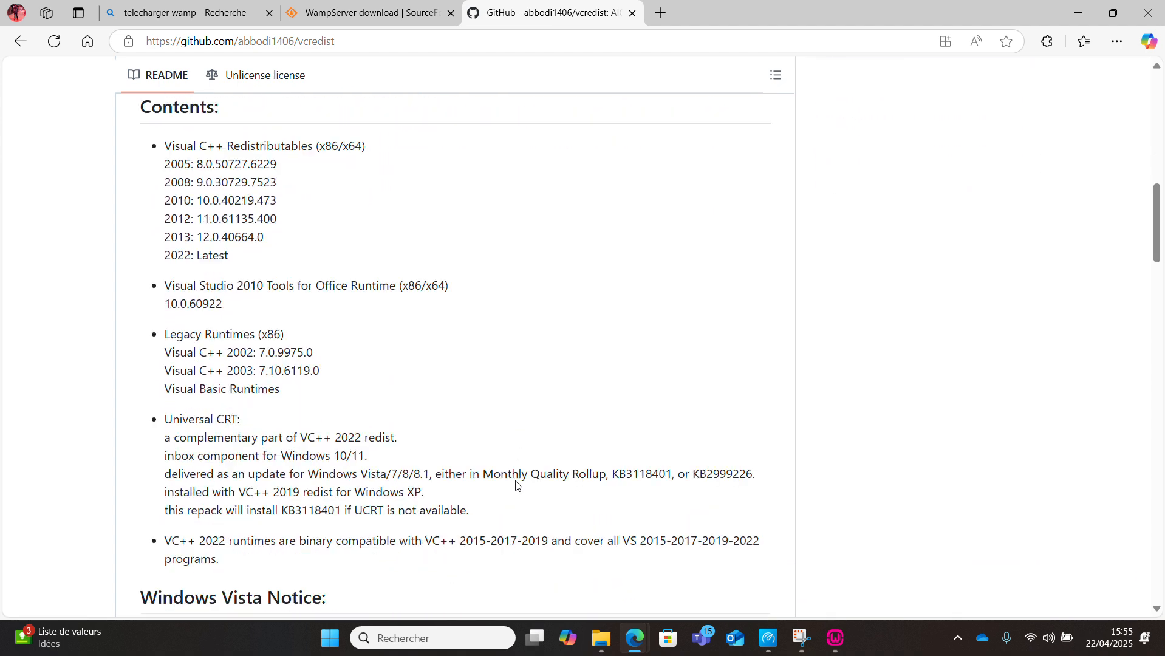
{"action": "scroll", "coordinate": [516, 485], "scroll_direction": "down", "scroll_amount": 1}
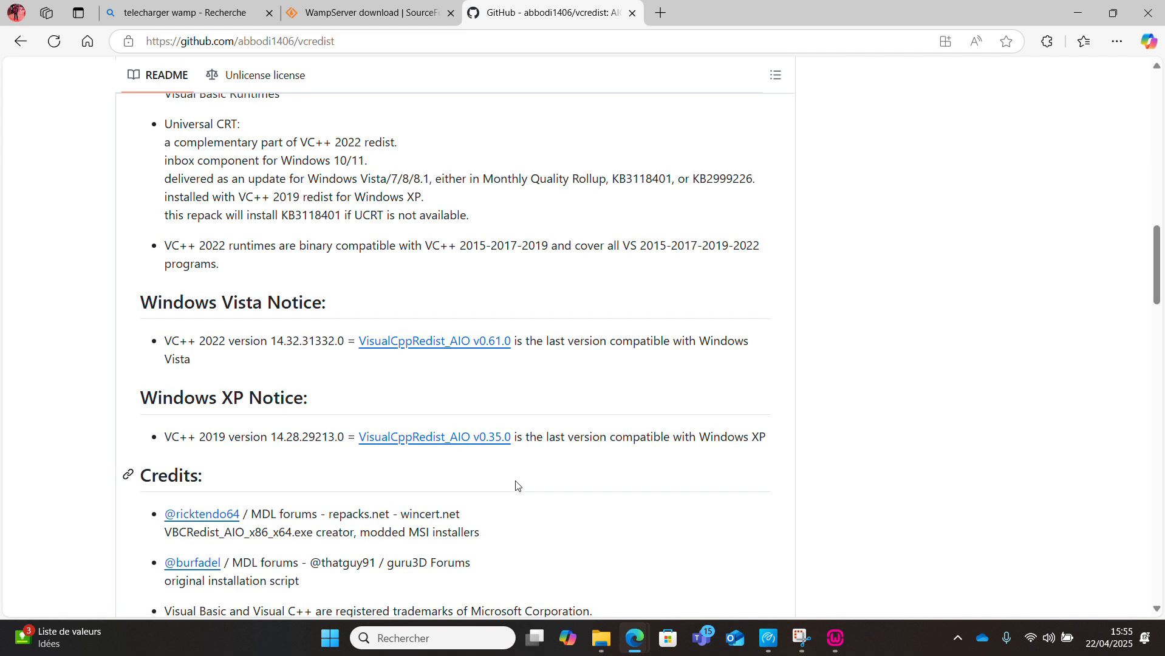
{"action": "scroll", "coordinate": [515, 483], "scroll_direction": "down", "scroll_amount": 1}
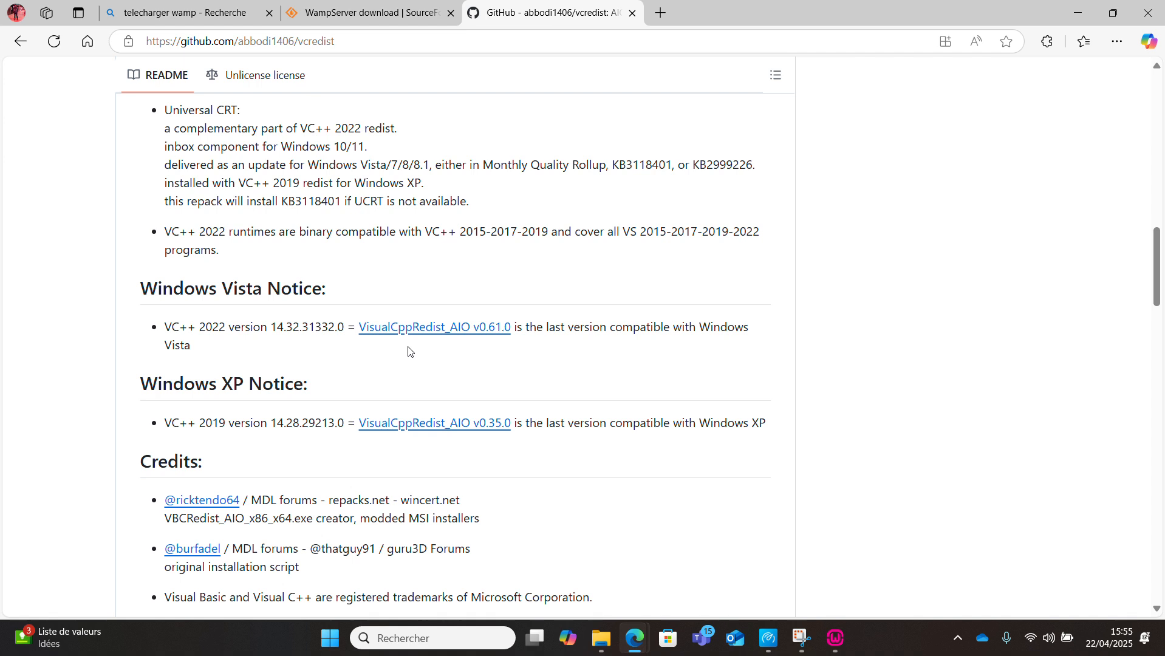
{"action": "scroll", "coordinate": [408, 351], "scroll_direction": "up", "scroll_amount": 1}
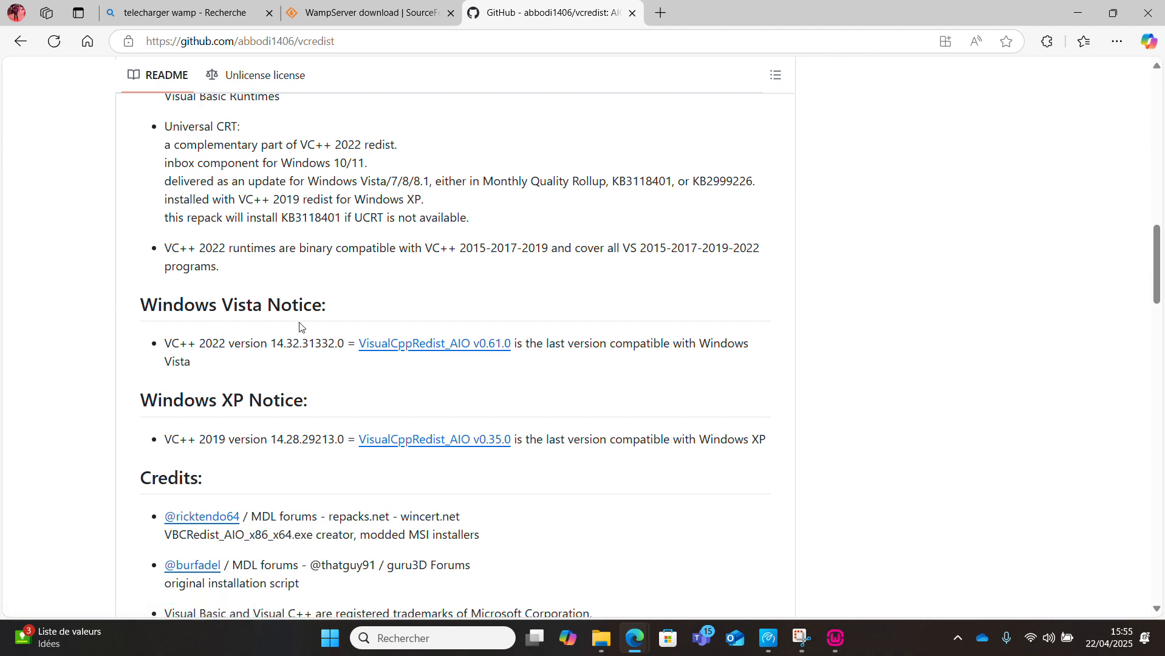
{"action": "scroll", "coordinate": [301, 326], "scroll_direction": "up", "scroll_amount": 10}
{"action": "scroll", "coordinate": [299, 327], "scroll_direction": "down", "scroll_amount": 1}
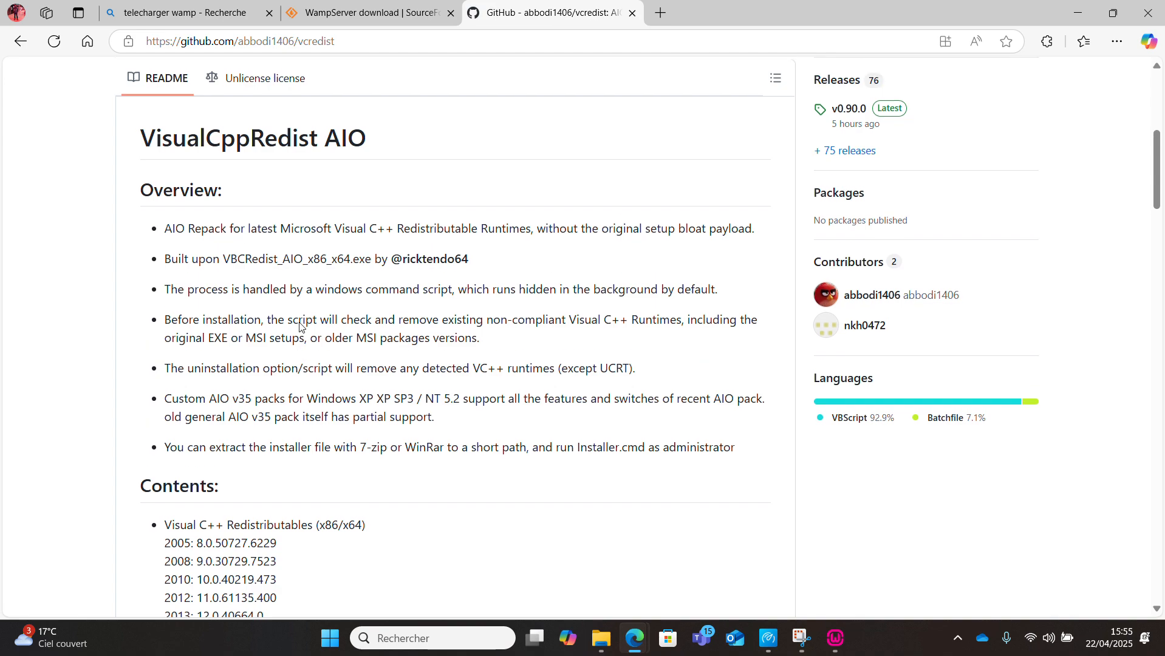
{"action": "scroll", "coordinate": [300, 327], "scroll_direction": "up", "scroll_amount": 2}
{"action": "scroll", "coordinate": [299, 326], "scroll_direction": "down", "scroll_amount": 9}
{"action": "scroll", "coordinate": [300, 327], "scroll_direction": "down", "scroll_amount": 2}
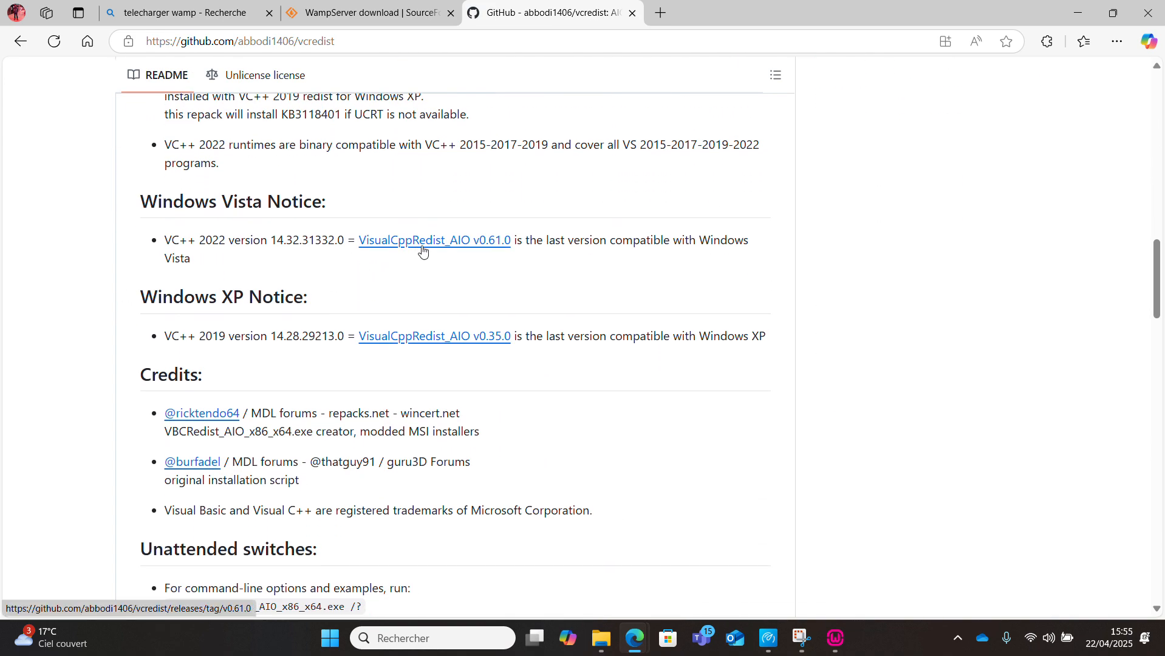
- Open the VisualCppRedist_AIO v0.61.0 release and download VisualCppRedist_AIO_x86_x64_61.zip from its assets
{"action": "left_click", "coordinate": [423, 245]}
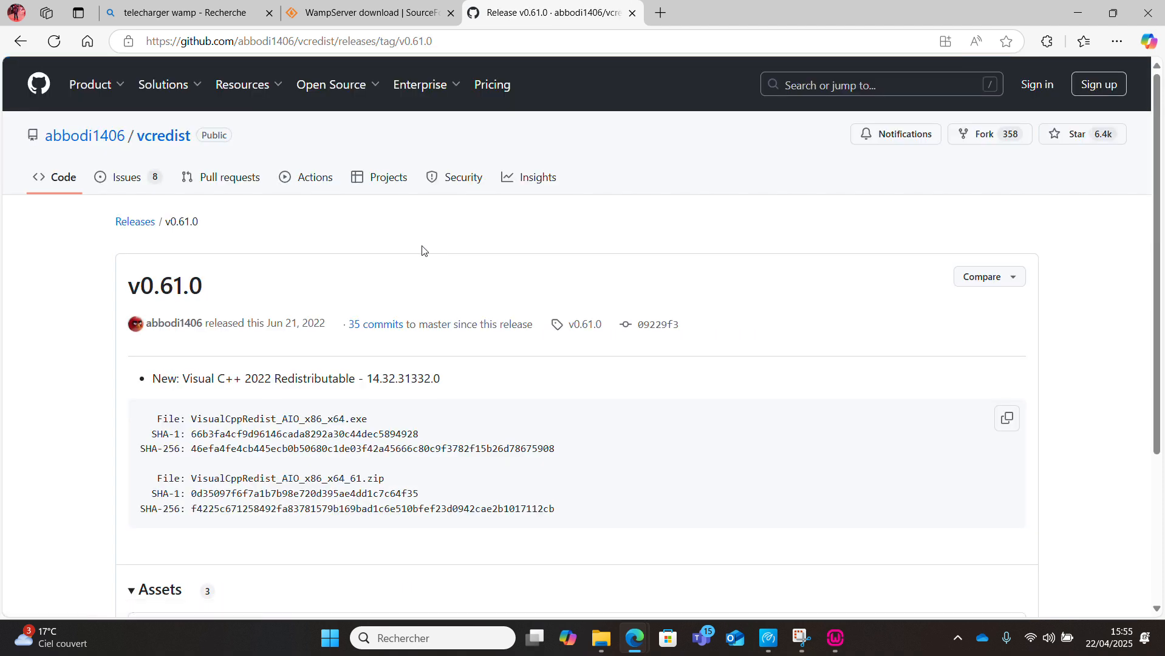
{"action": "scroll", "coordinate": [423, 250], "scroll_direction": "down", "scroll_amount": 2}
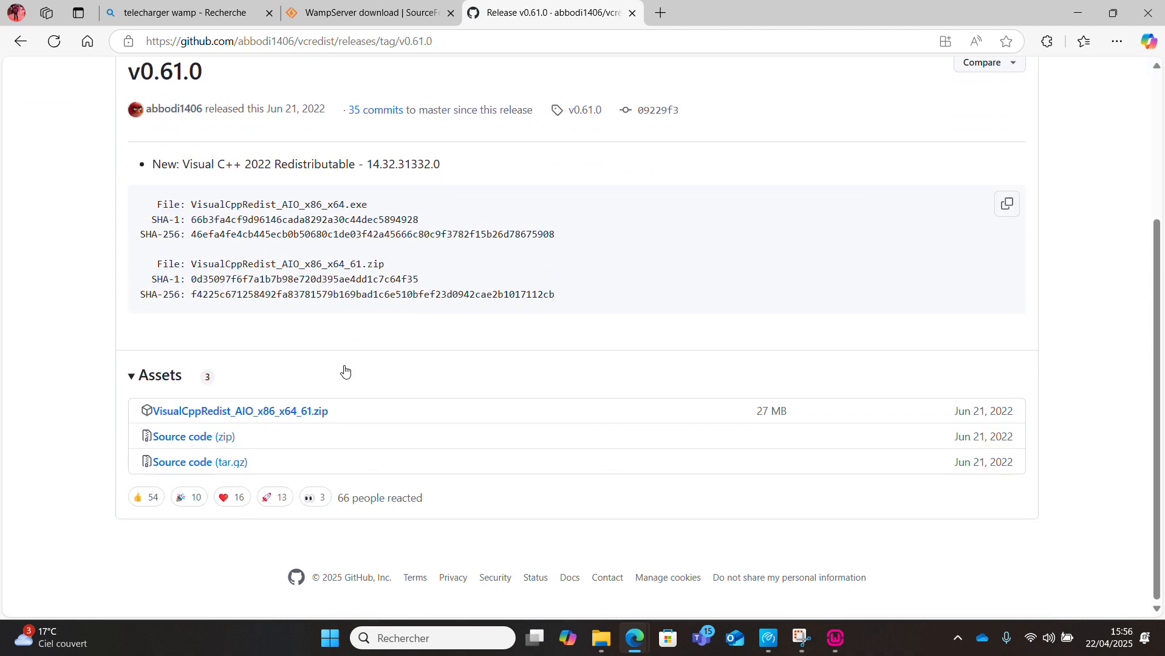
{"action": "left_click", "coordinate": [290, 415]}
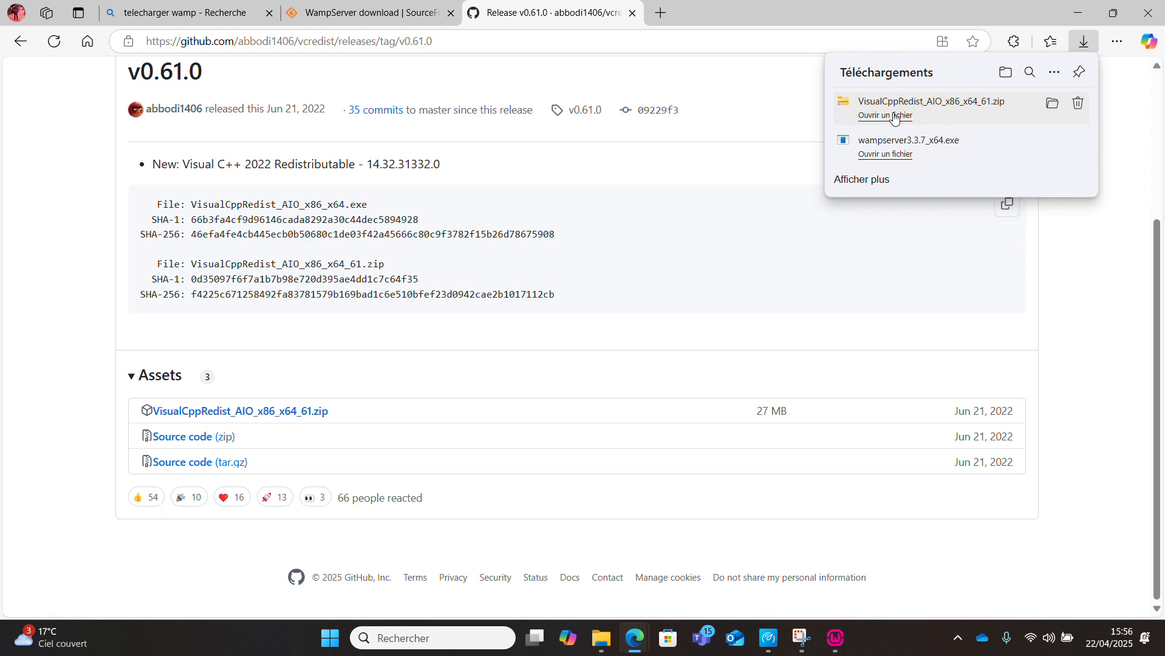
- Open the downloaded VisualCppRedist_AIO_x86_x64_61.zip, run VisualCppRedist_AIO_x86_x64.exe from it and start the installation
{"action": "left_click", "coordinate": [885, 116]}
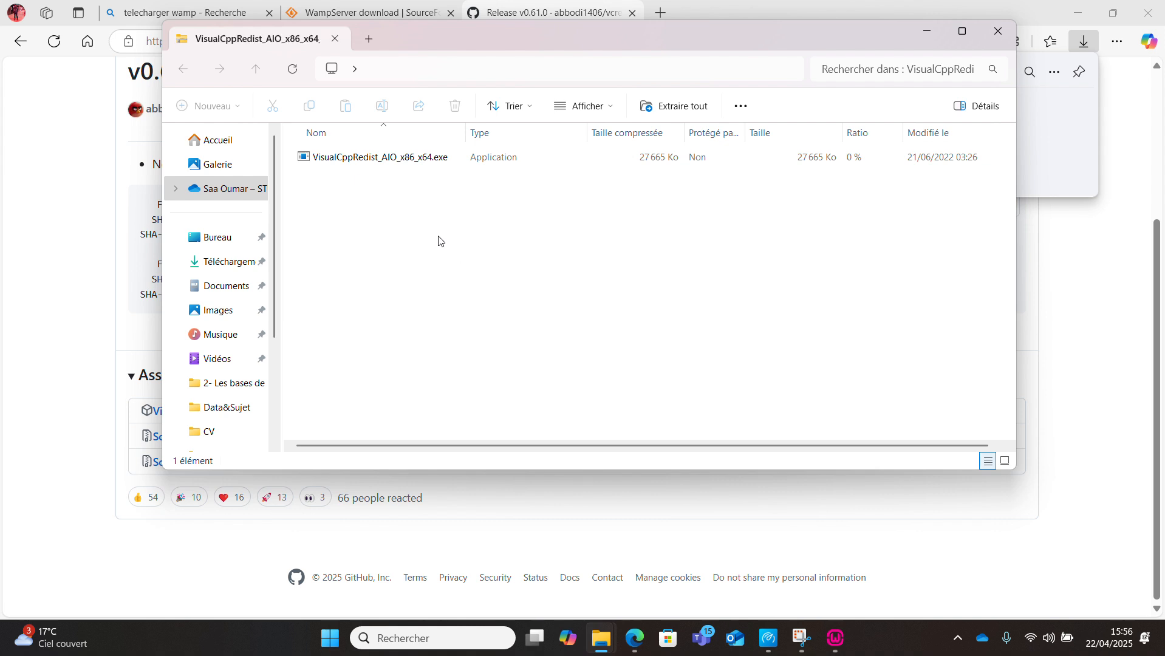
{"action": "right_click", "coordinate": [402, 161]}
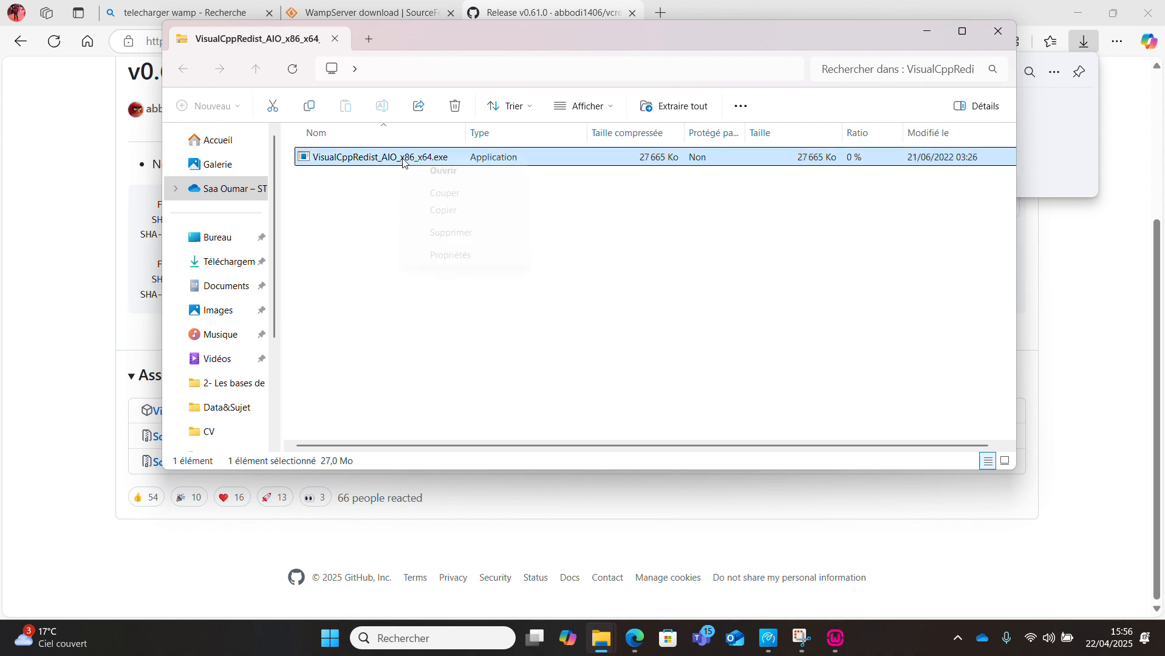
{"action": "left_click", "coordinate": [382, 159]}
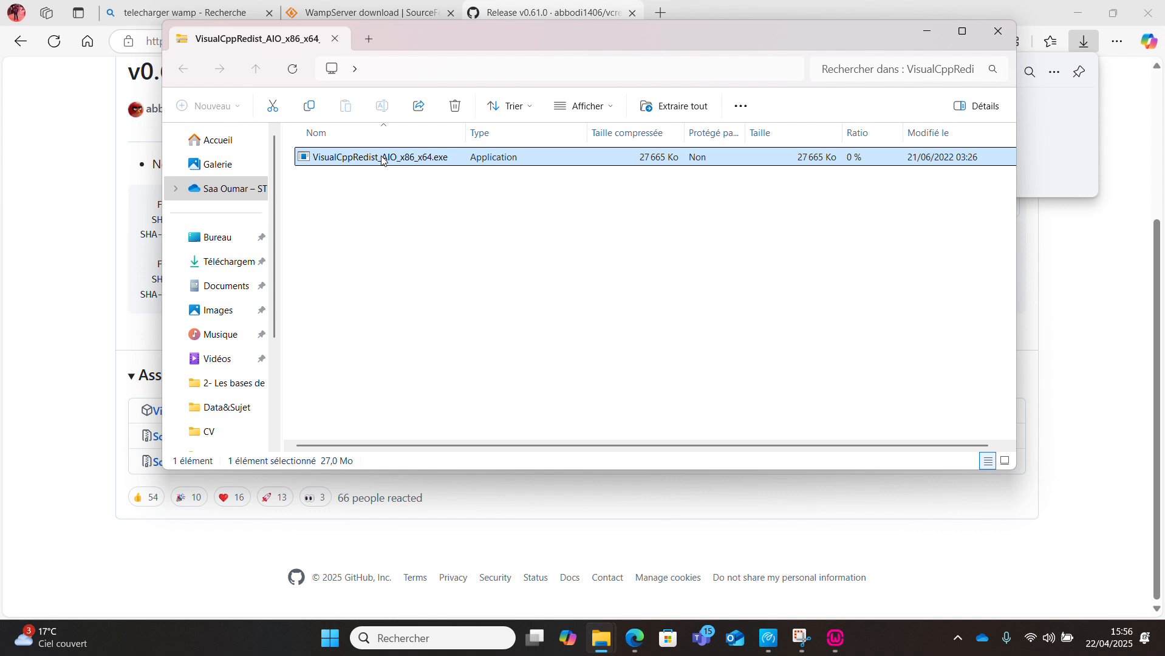
{"action": "double_click", "coordinate": [383, 159]}
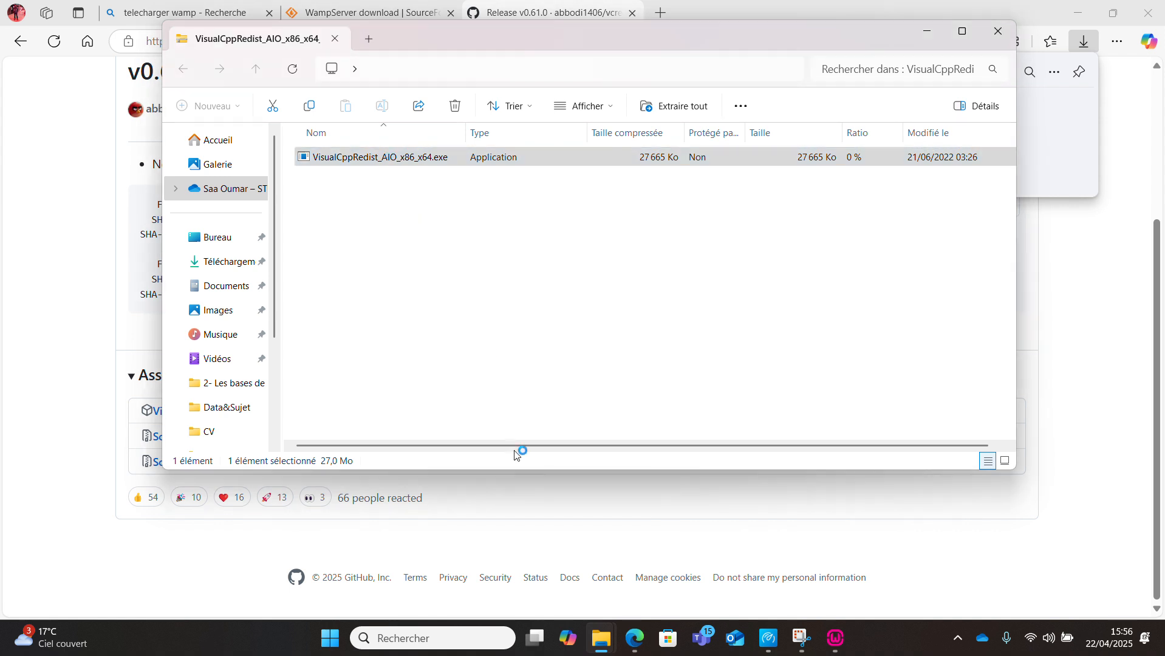
{"action": "left_click", "coordinate": [680, 462]}
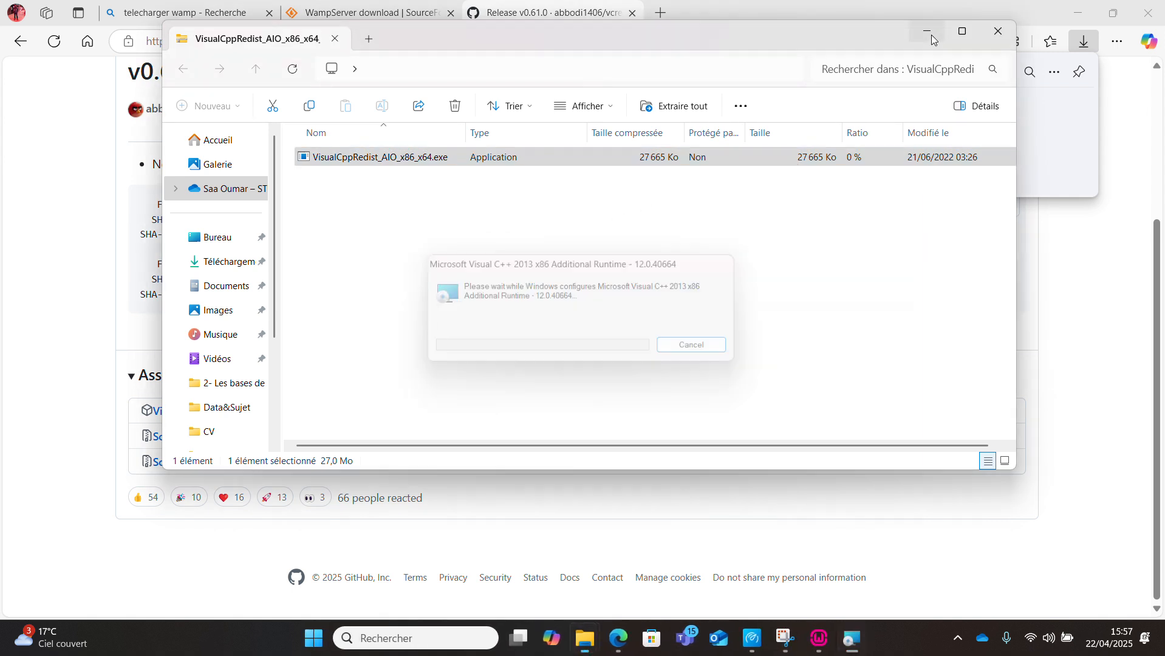
- Dismiss the Visual C++ 2022 X86 Minimum and Additional Runtime version notices and bring the redistributable setup window forward
{"action": "left_click", "coordinate": [929, 32]}
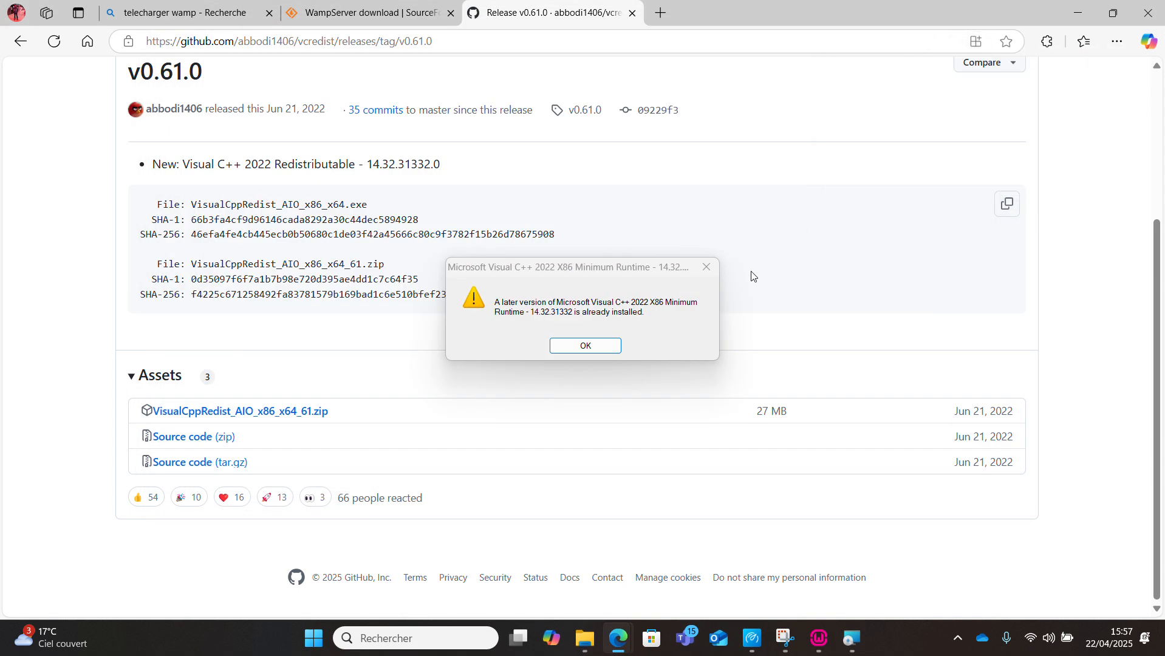
{"action": "left_click", "coordinate": [578, 347]}
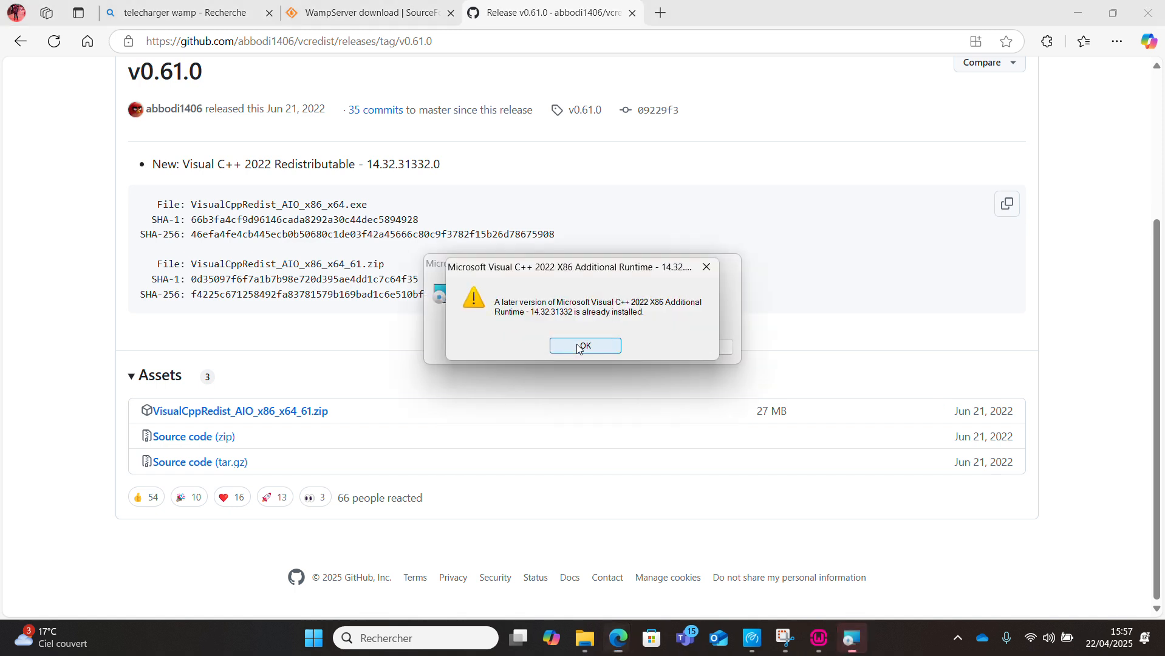
{"action": "left_click", "coordinate": [578, 346]}
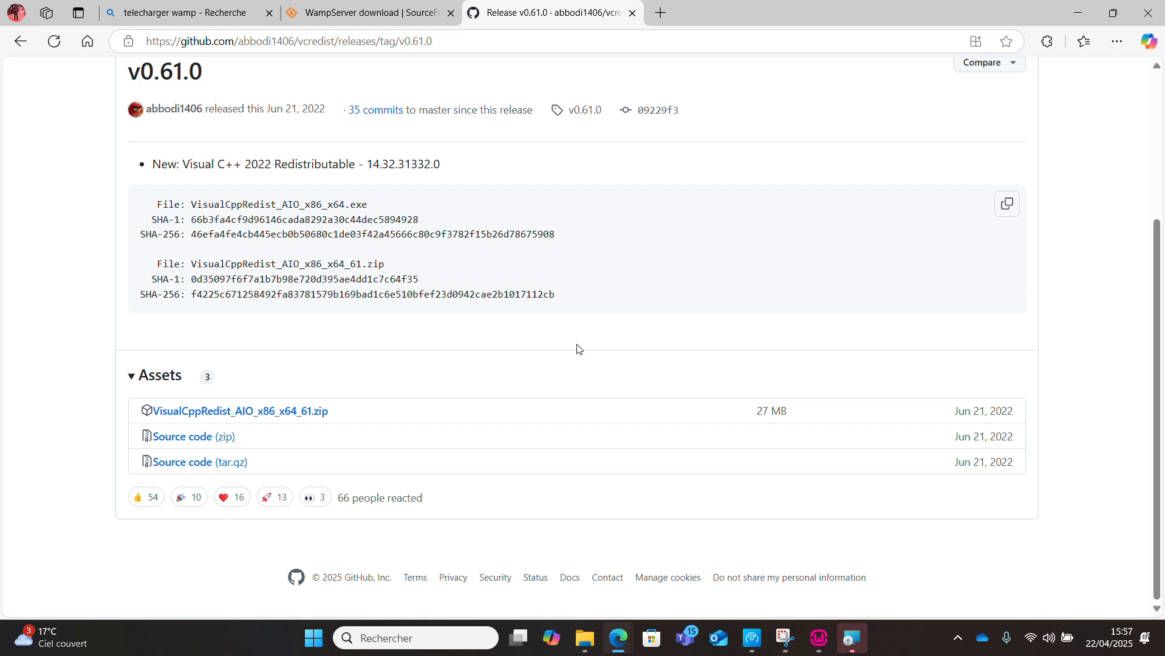
{"action": "left_click", "coordinate": [849, 636]}
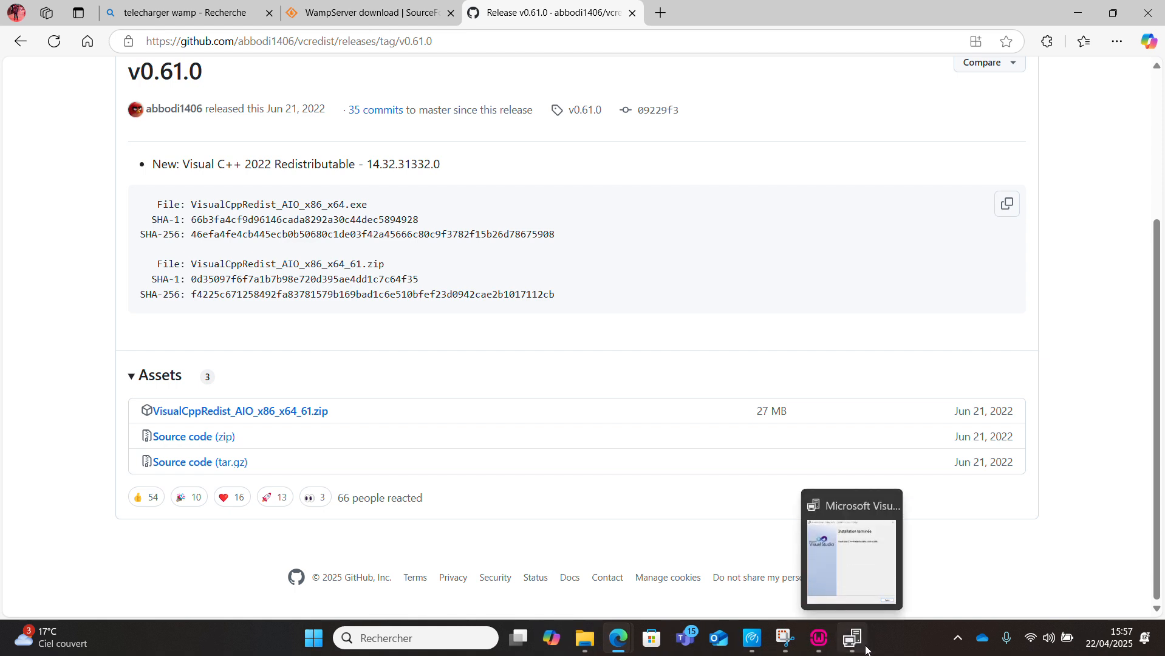
{"action": "left_click", "coordinate": [854, 639]}
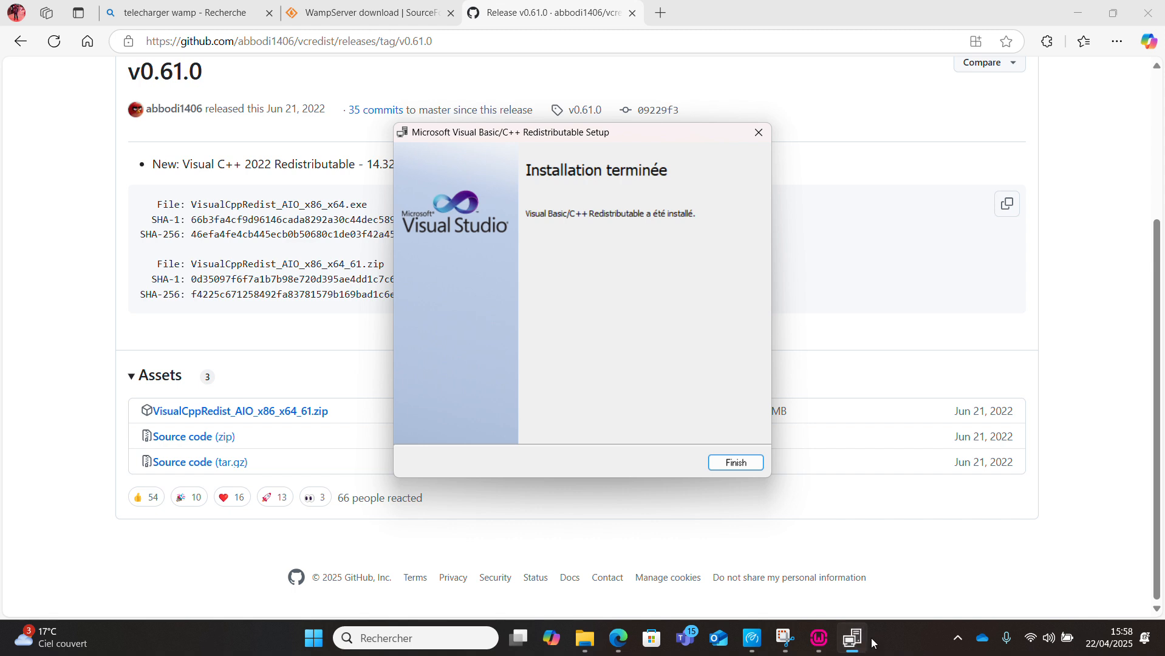
- Try to continue past the Wampserver64 3.3.7 information page, then close the missing package notice and quit the installer
{"action": "left_click", "coordinate": [820, 639]}
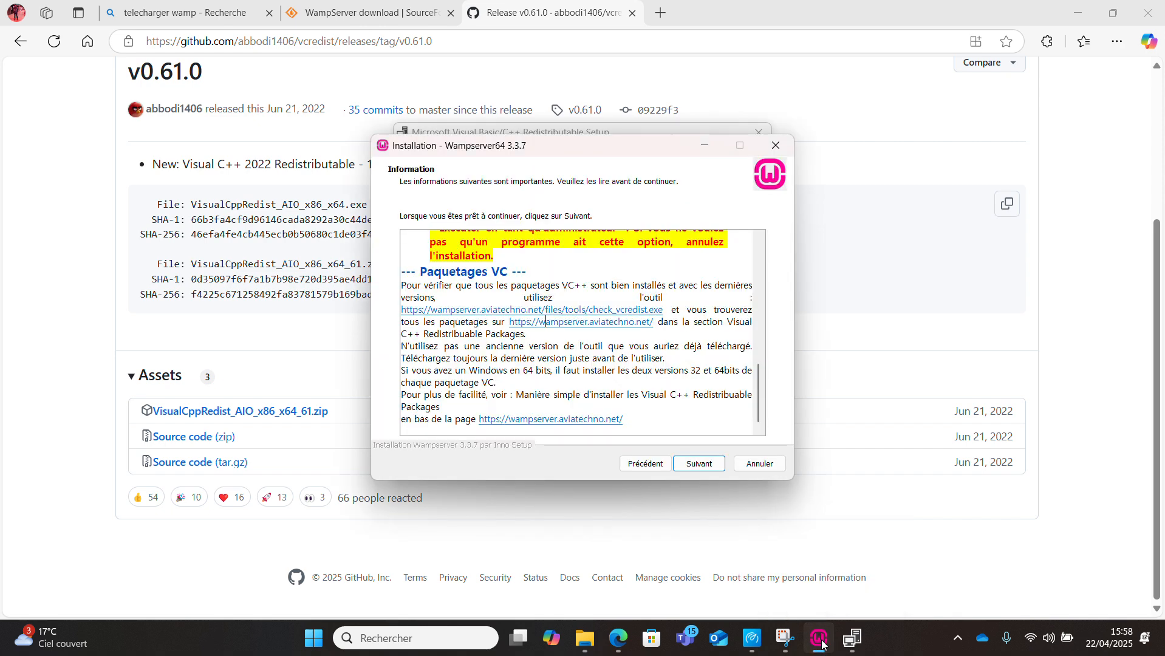
{"action": "left_click", "coordinate": [700, 463]}
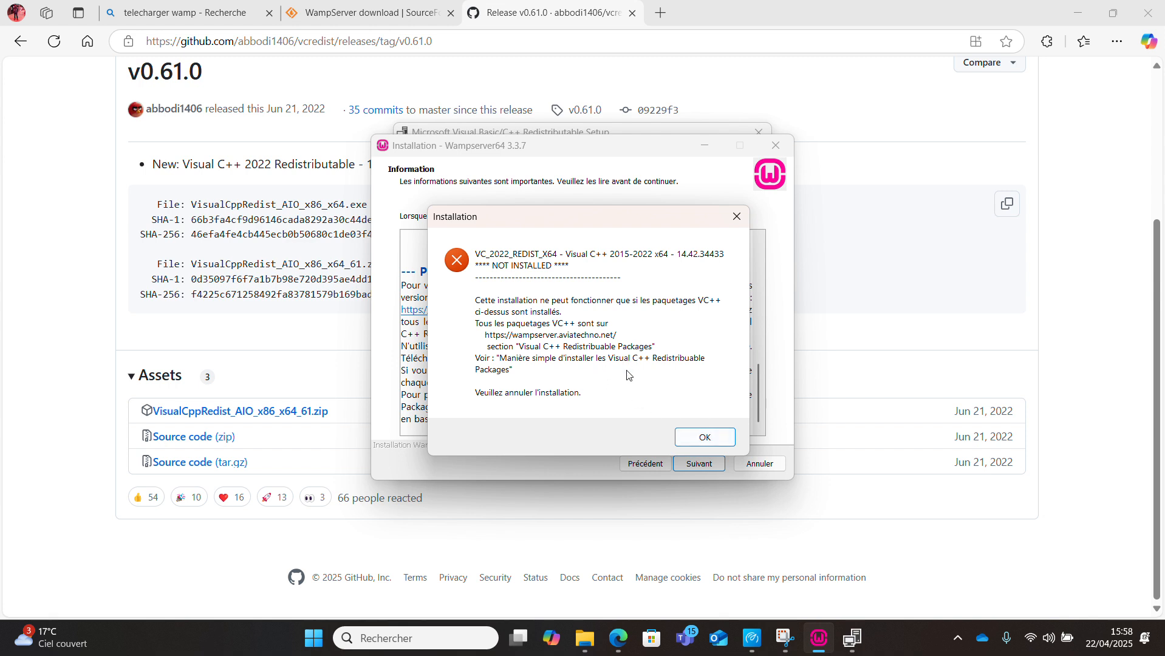
{"action": "left_click", "coordinate": [692, 441]}
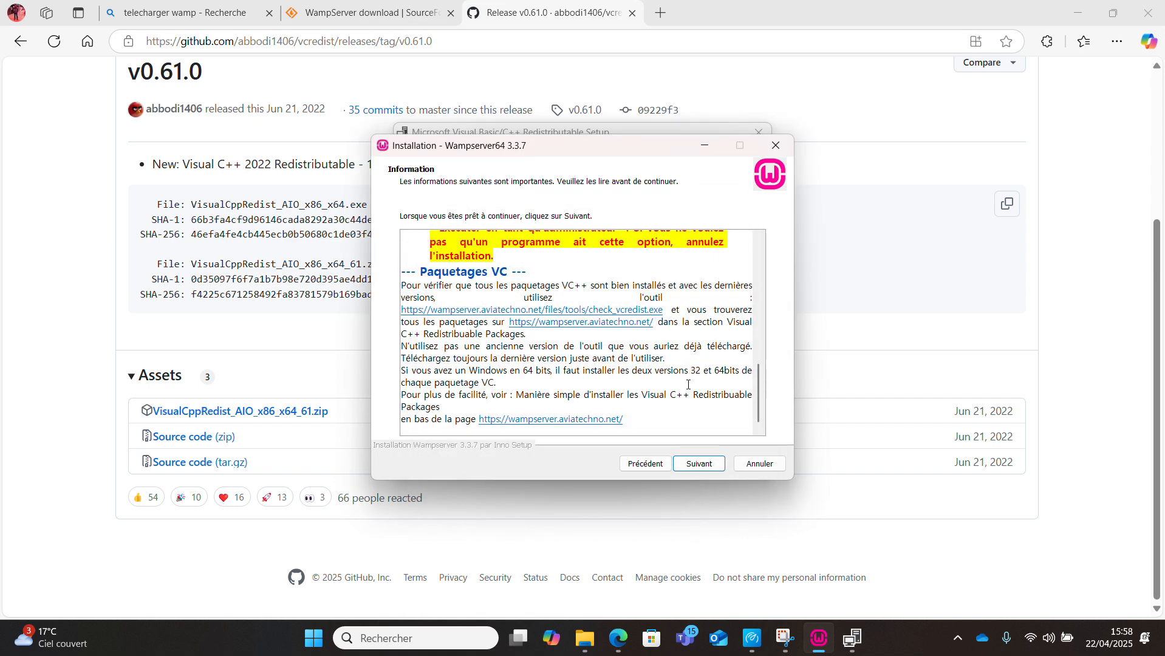
{"action": "left_click", "coordinate": [775, 145]}
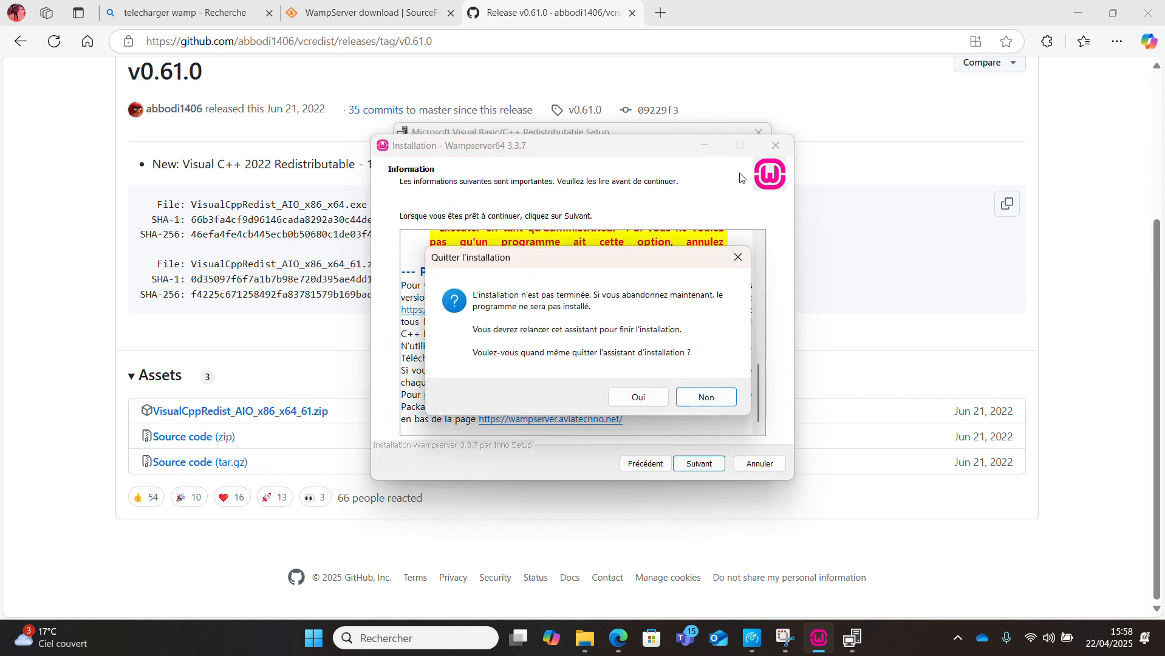
{"action": "left_click", "coordinate": [638, 396]}
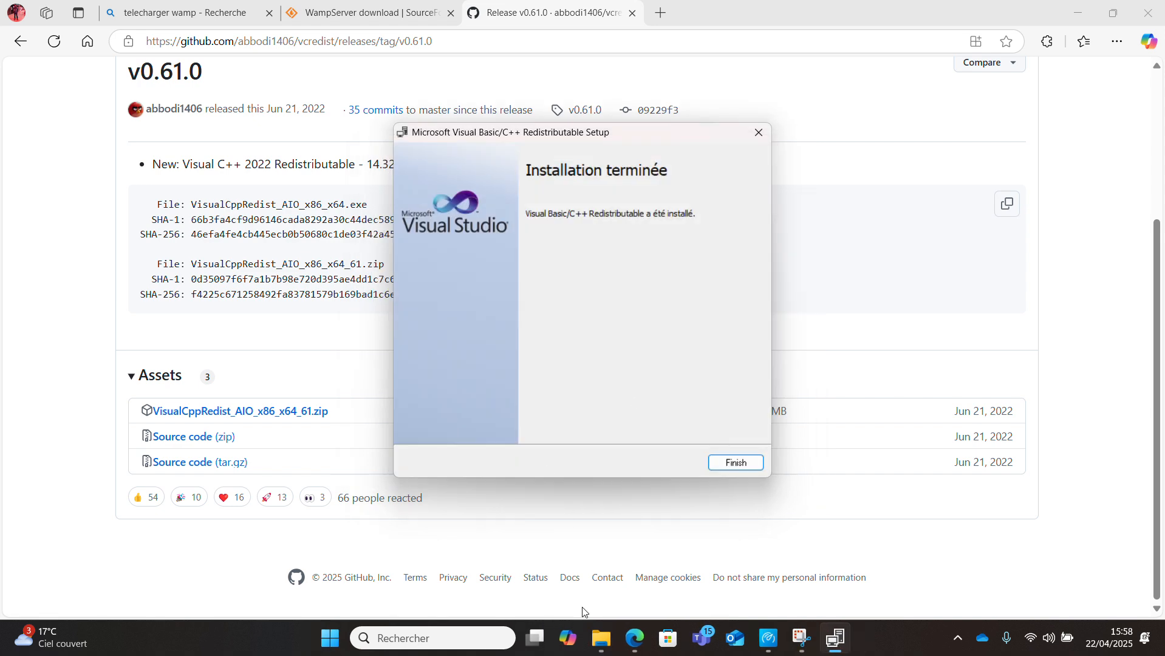
- Finish the Visual C++ redistributable setup and relaunch wampserver3.3.7_x64.exe as administrator with Français as the setup language
{"action": "left_click", "coordinate": [735, 463]}
{"action": "mouse_move", "coordinate": [626, 643]}
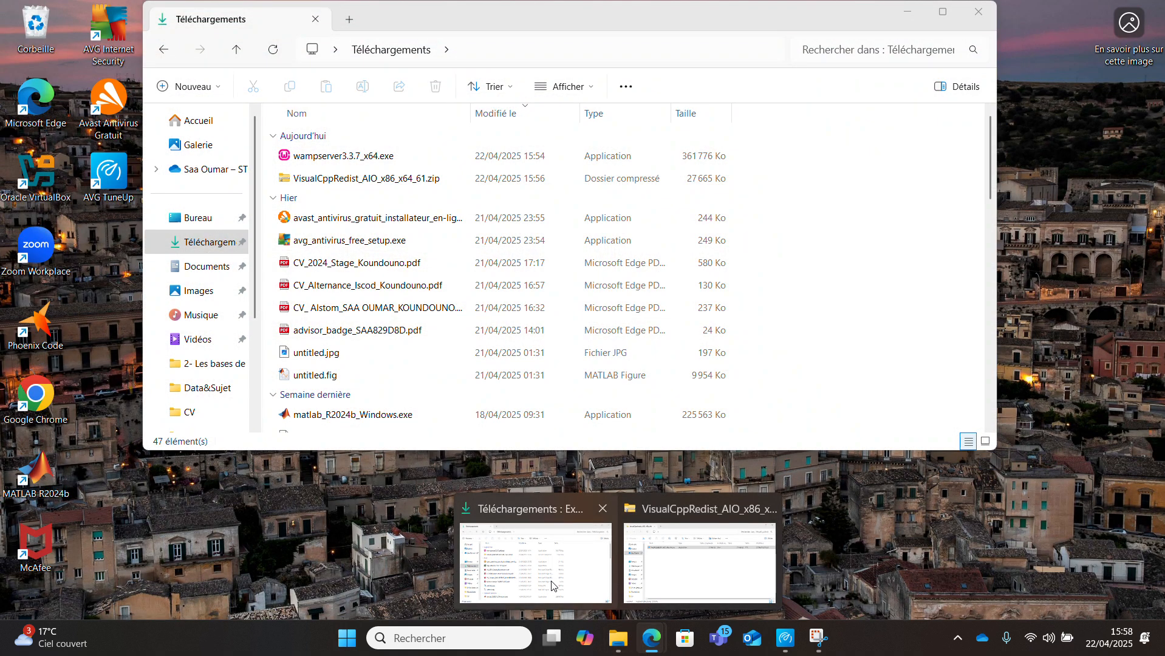
{"action": "left_click", "coordinate": [534, 553]}
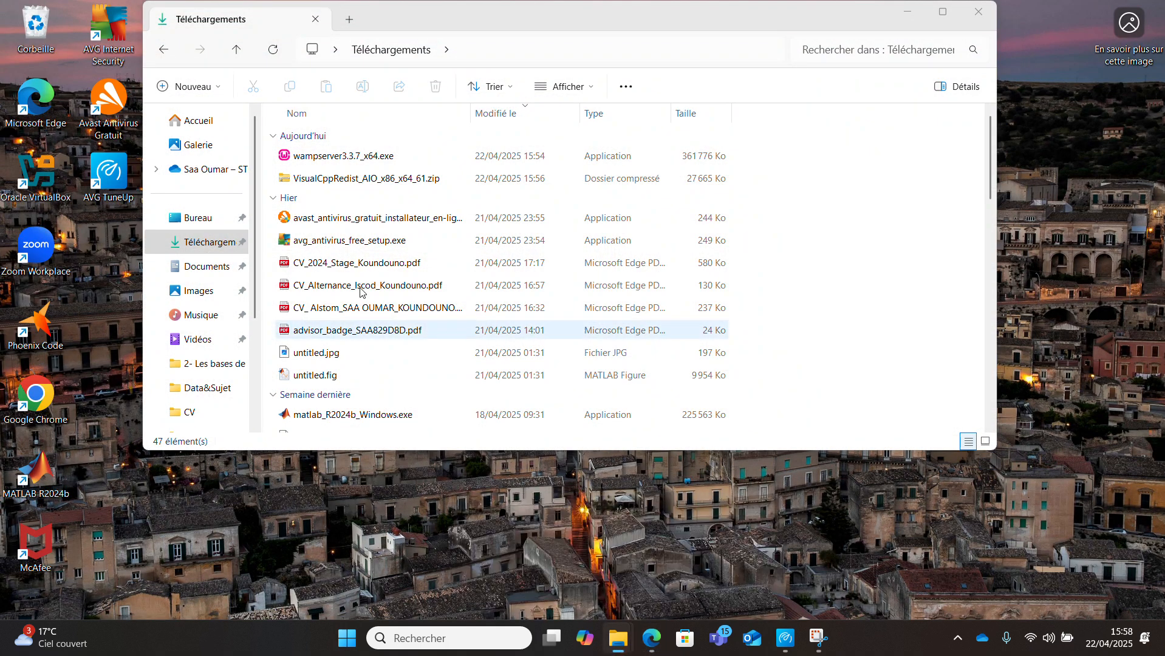
{"action": "left_click", "coordinate": [308, 154]}
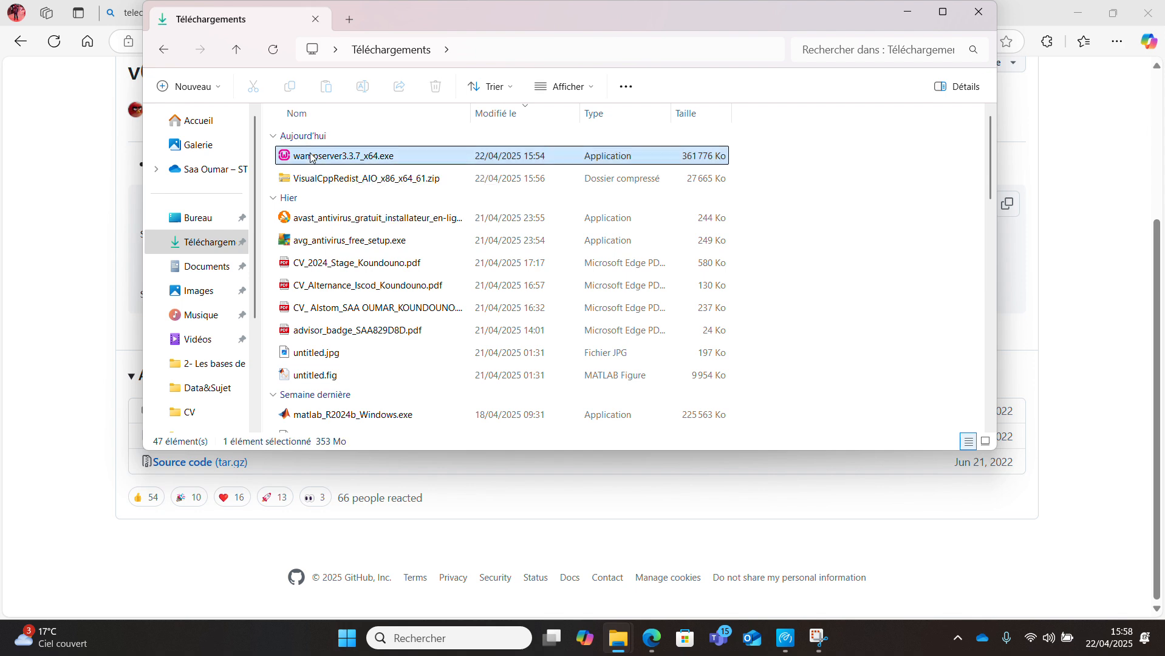
{"action": "right_click", "coordinate": [310, 155]}
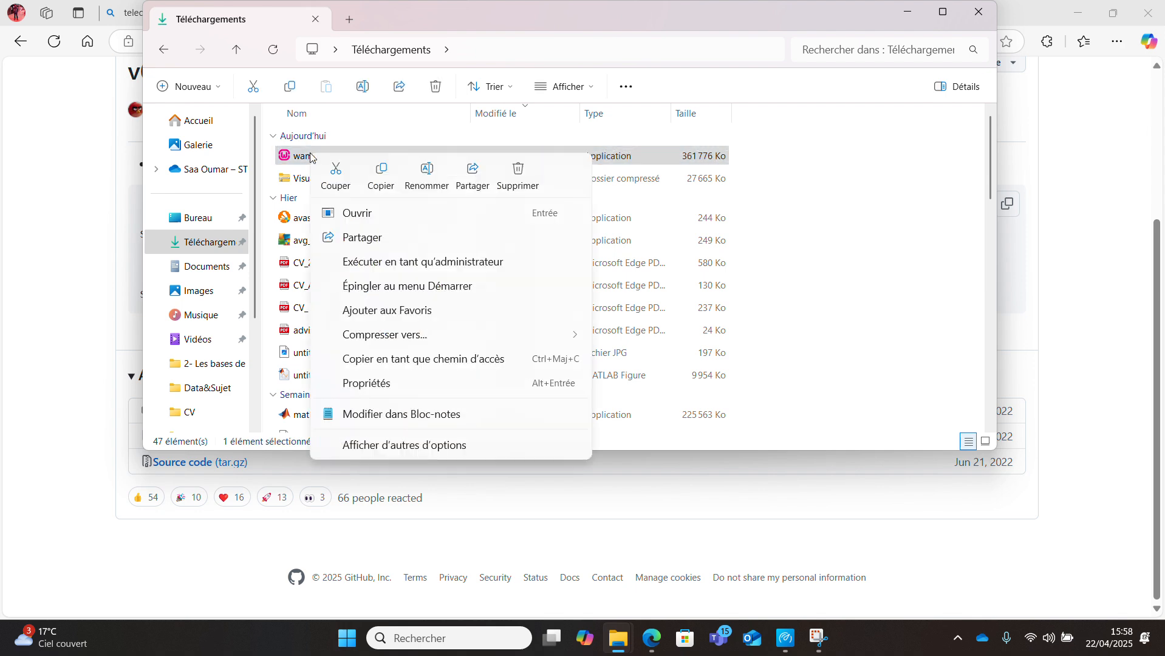
{"action": "left_click", "coordinate": [398, 263]}
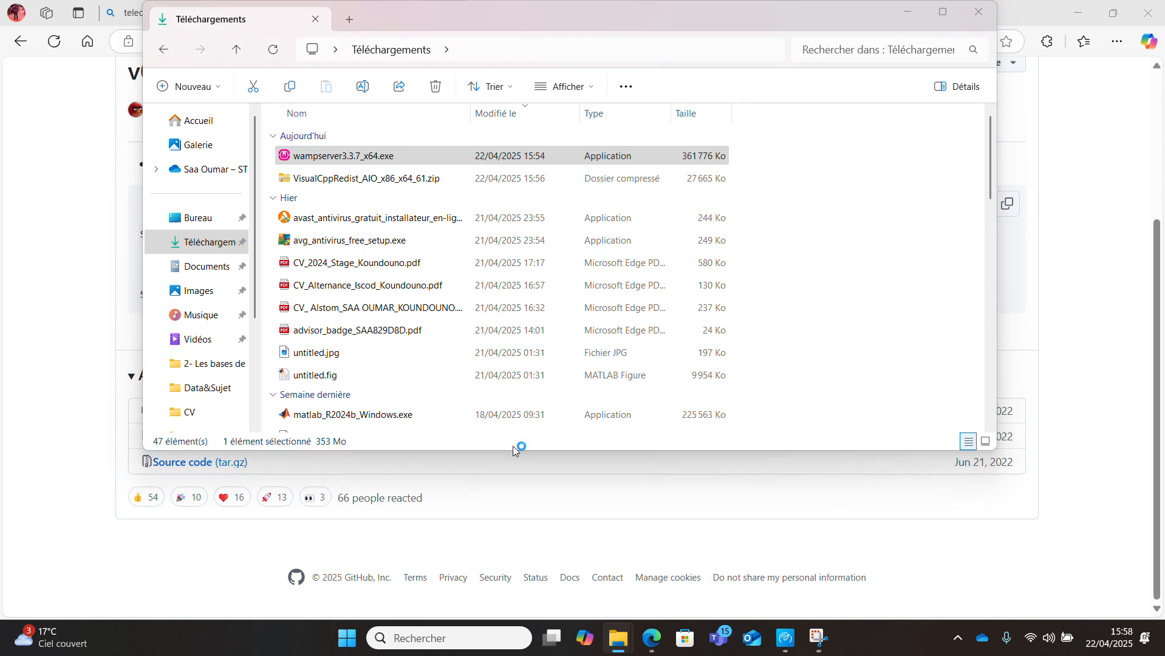
{"action": "left_click", "coordinate": [618, 356]}
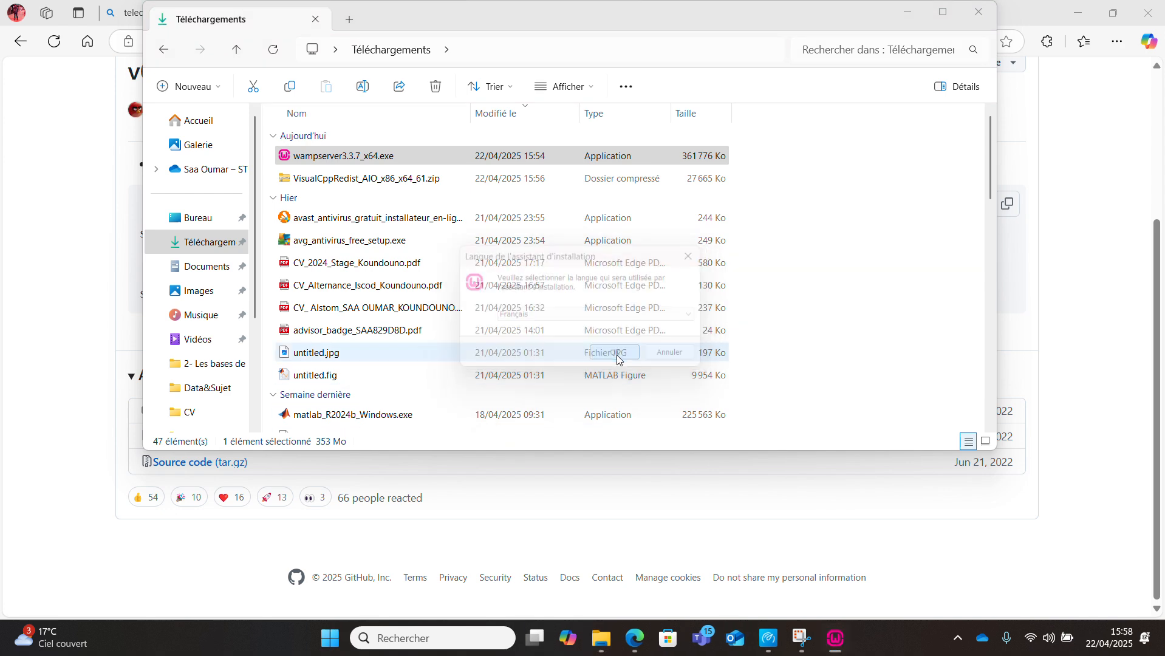
- Accept the WampServer licence agreement and try to continue past the information page, closing the missing package notice
{"action": "left_click", "coordinate": [439, 419]}
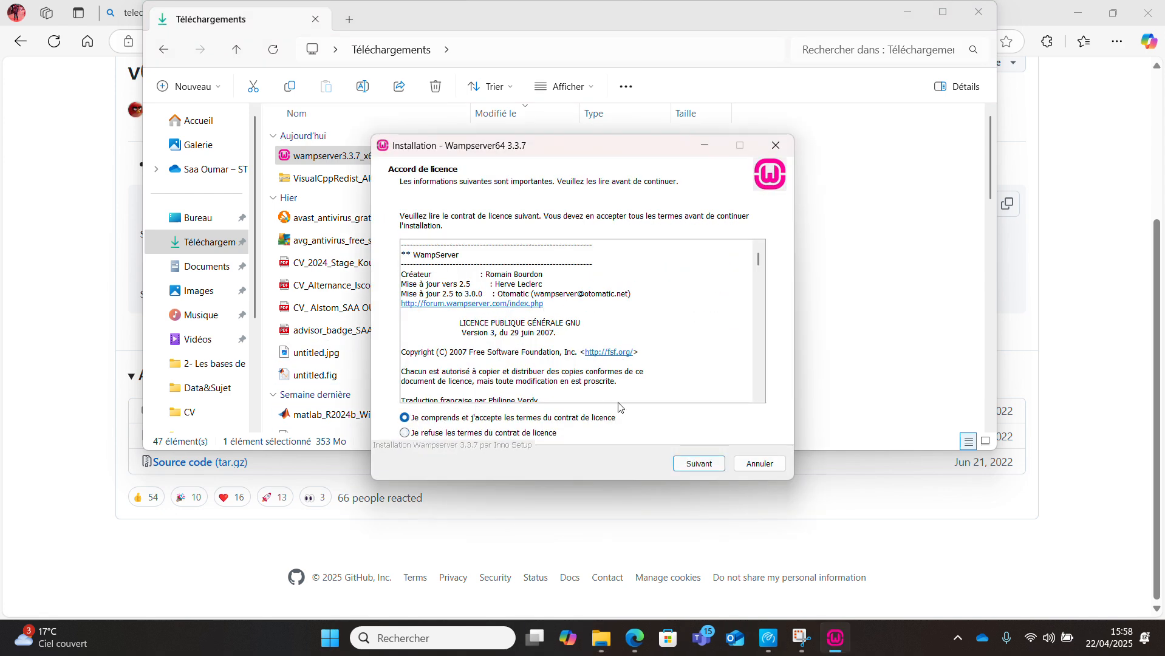
{"action": "left_click", "coordinate": [700, 464]}
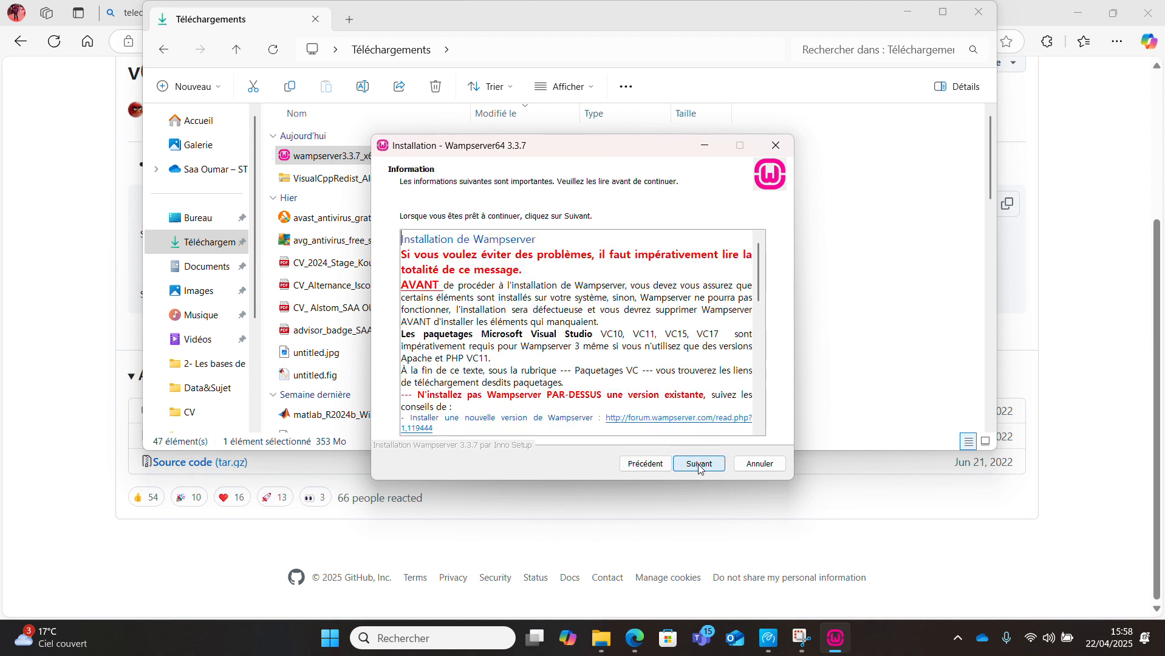
{"action": "left_click", "coordinate": [699, 465]}
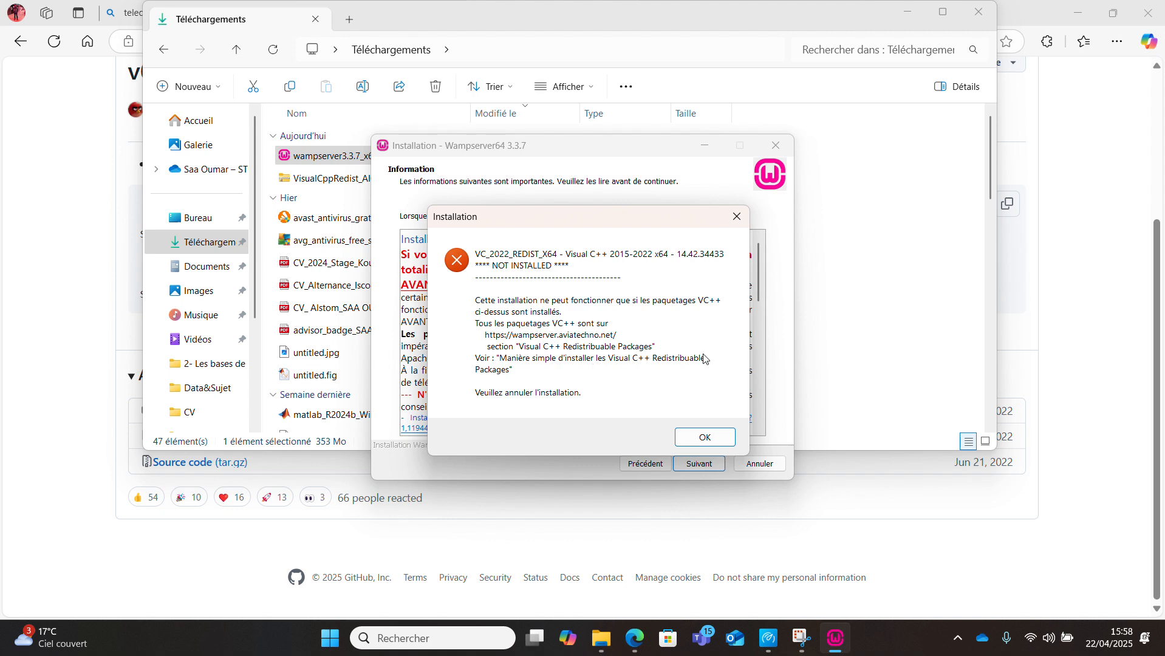
{"action": "left_click", "coordinate": [705, 437]}
- Follow the wampserver.aviatechno.net link from the installer's Paquetages VC section again and open the VisualCppRedist AIO GitHub page
{"action": "scroll", "coordinate": [556, 344], "scroll_direction": "down", "scroll_amount": 5}
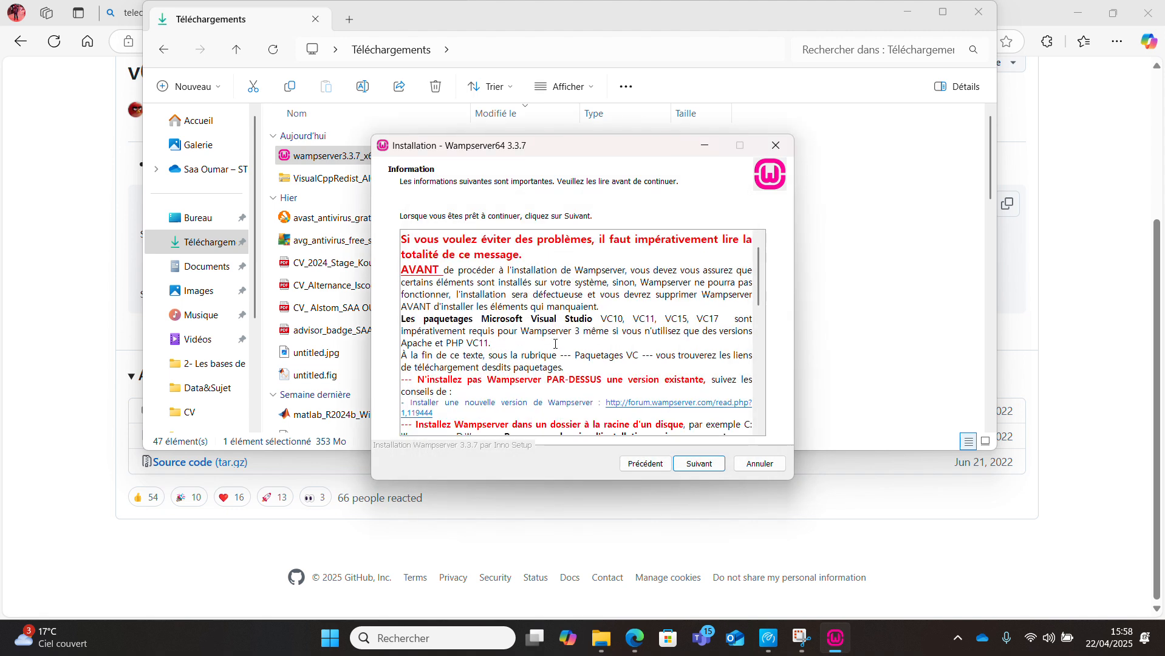
{"action": "scroll", "coordinate": [556, 344], "scroll_direction": "down", "scroll_amount": 5}
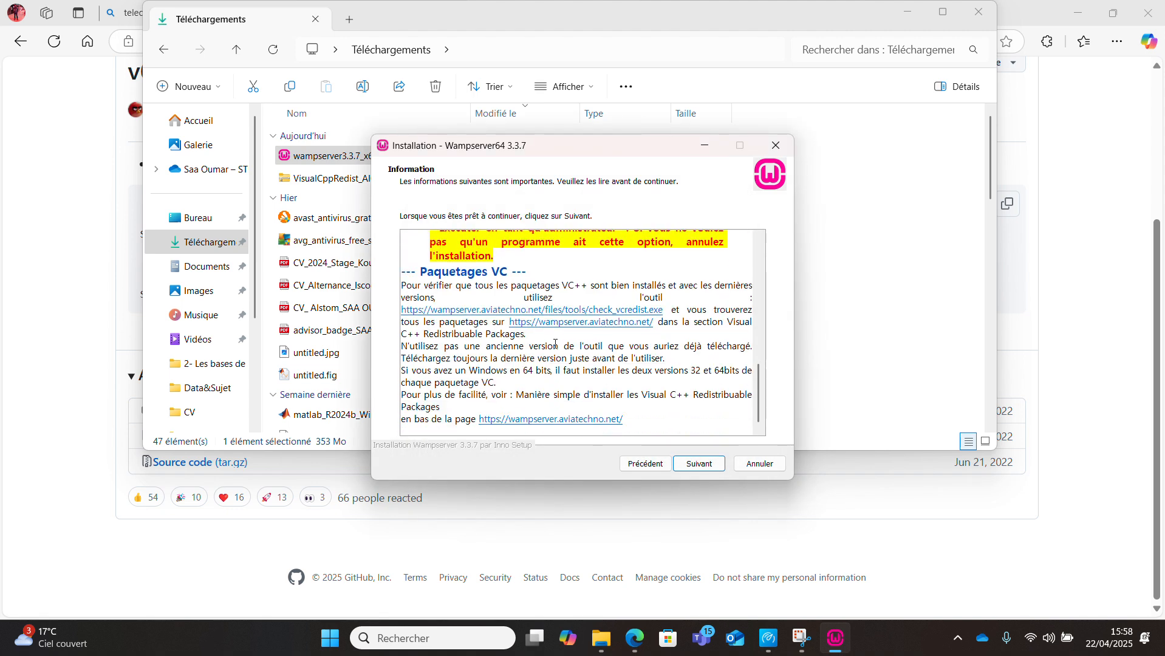
{"action": "left_click", "coordinate": [590, 324]}
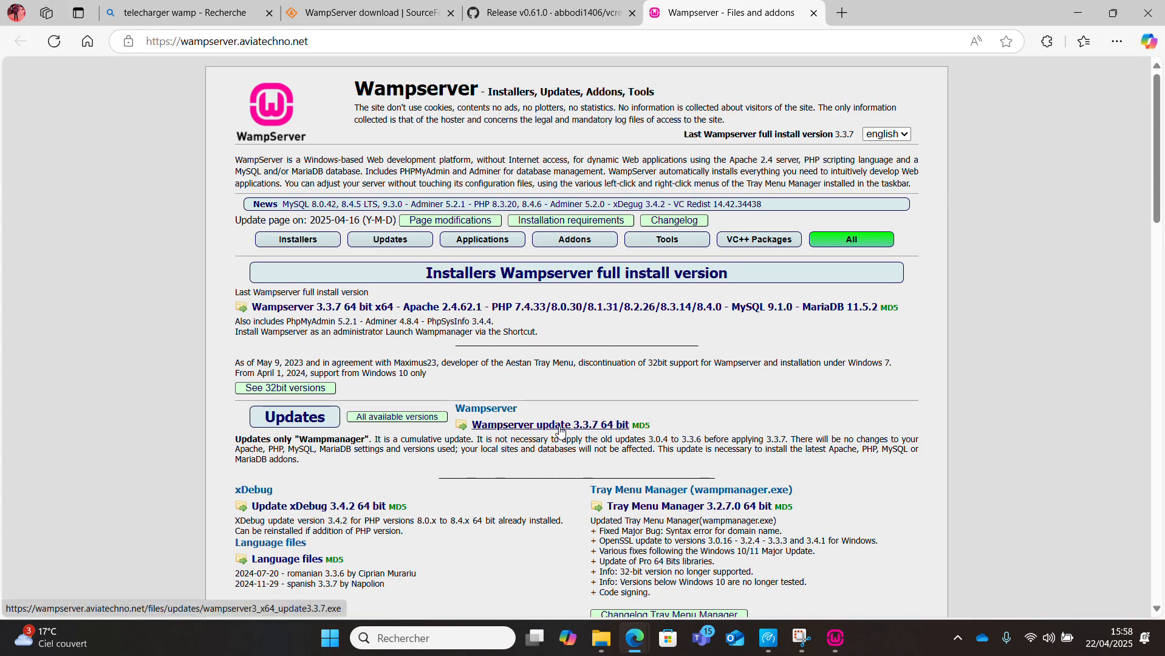
{"action": "scroll", "coordinate": [559, 430], "scroll_direction": "down", "scroll_amount": 15}
{"action": "scroll", "coordinate": [559, 429], "scroll_direction": "down", "scroll_amount": 7}
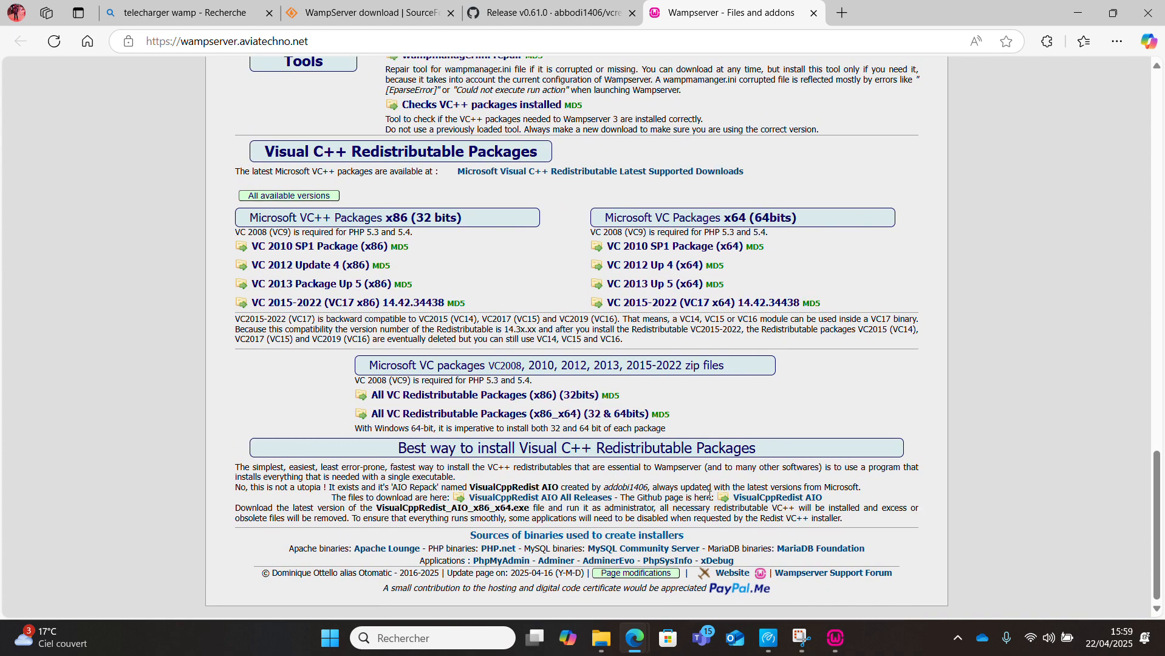
{"action": "left_click", "coordinate": [778, 498]}
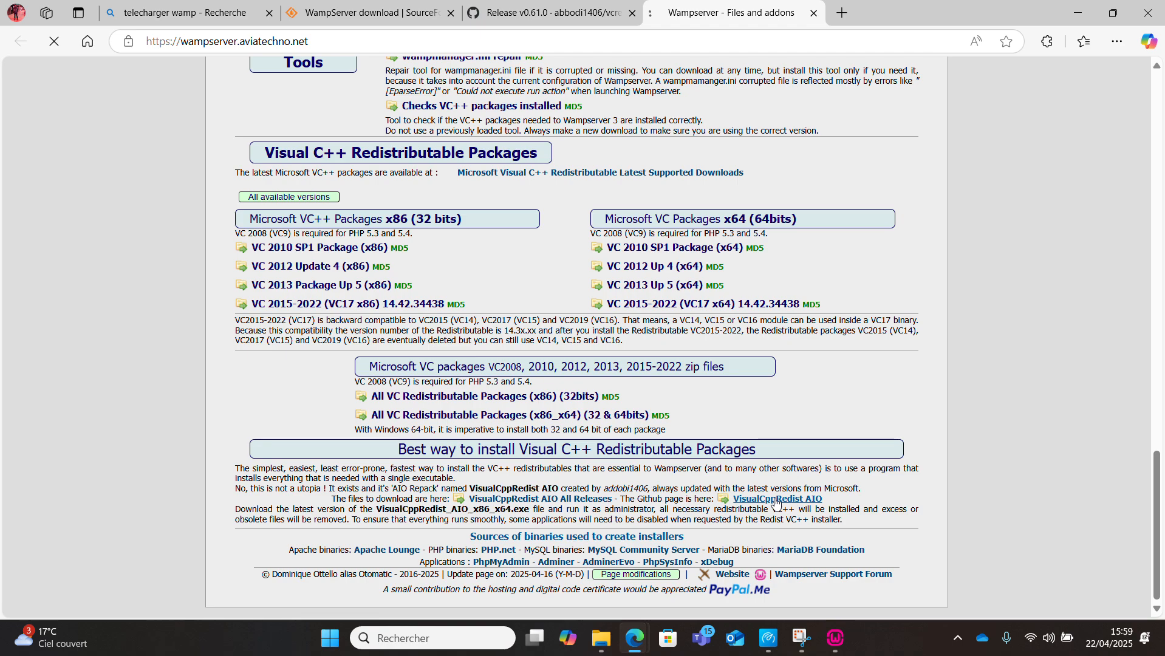
- Open the VisualCppRedist_AIO v0.35.0 release from the README's Windows XP notice, download VisualCppRedist_AIO_x86_x64_35.zip and open the archive
{"action": "scroll", "coordinate": [406, 437], "scroll_direction": "down", "scroll_amount": 15}
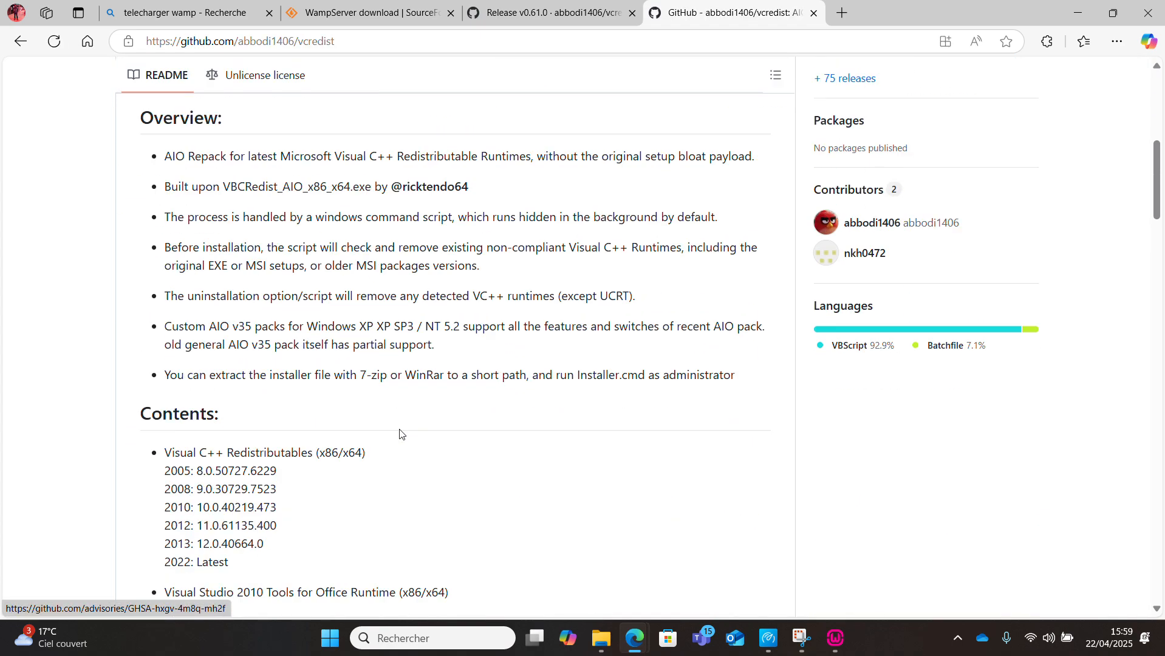
{"action": "scroll", "coordinate": [401, 433], "scroll_direction": "down", "scroll_amount": 2}
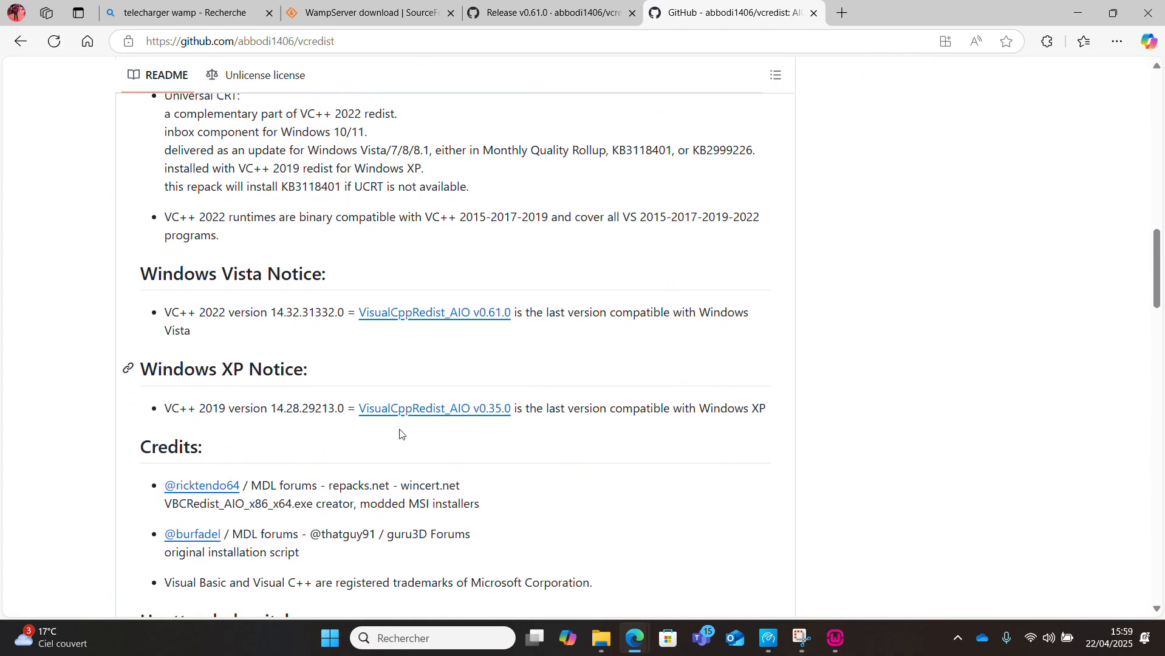
{"action": "left_click", "coordinate": [434, 398]}
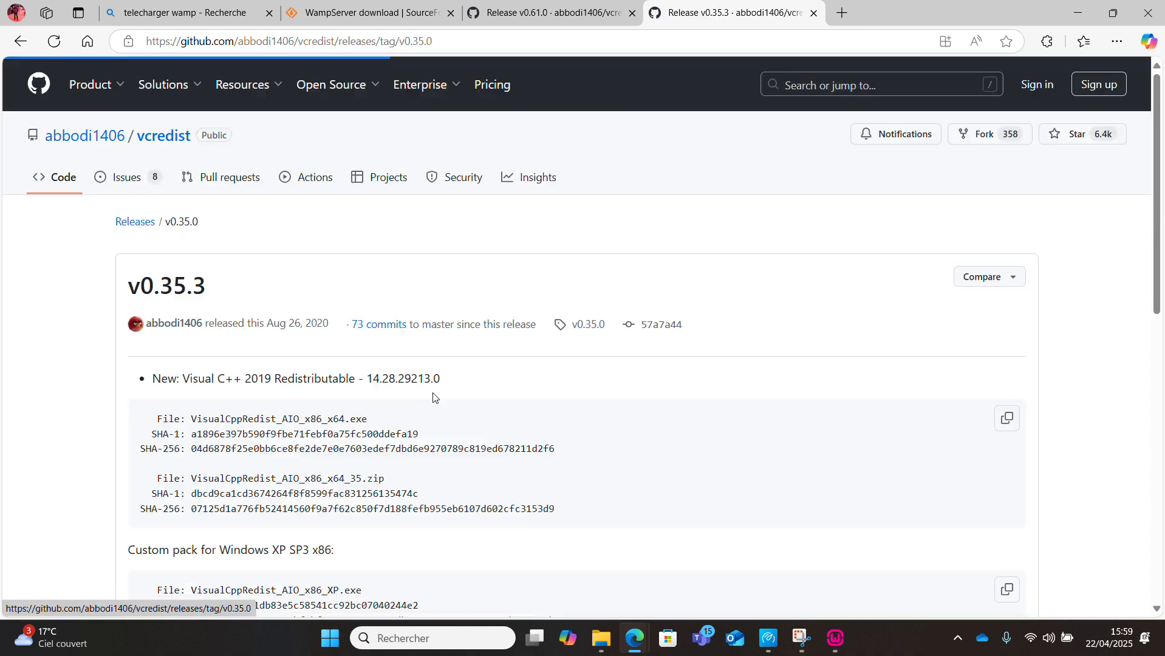
{"action": "scroll", "coordinate": [434, 398], "scroll_direction": "down", "scroll_amount": 7}
{"action": "scroll", "coordinate": [433, 398], "scroll_direction": "down", "scroll_amount": 5}
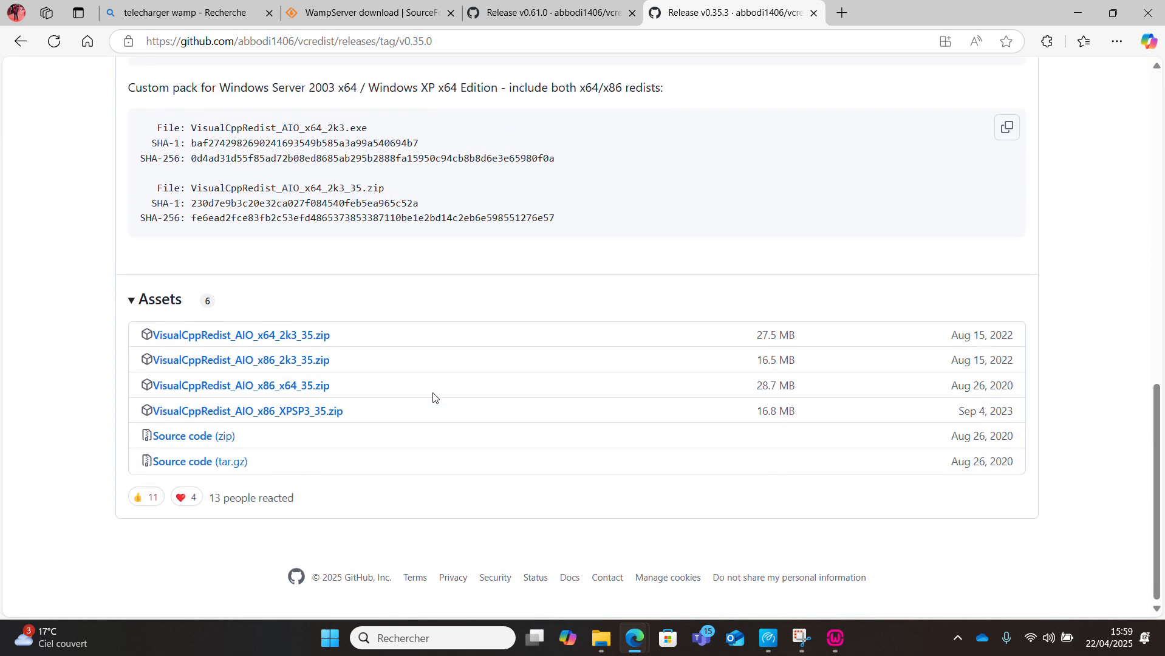
{"action": "left_click", "coordinate": [285, 389]}
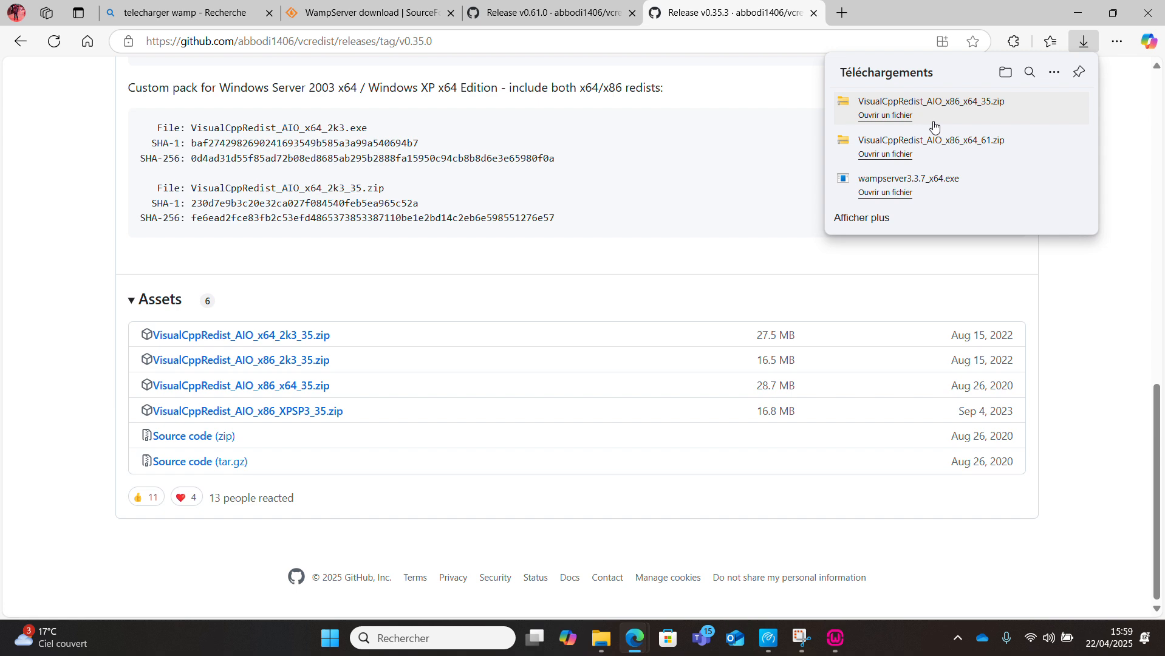
{"action": "left_click", "coordinate": [894, 115]}
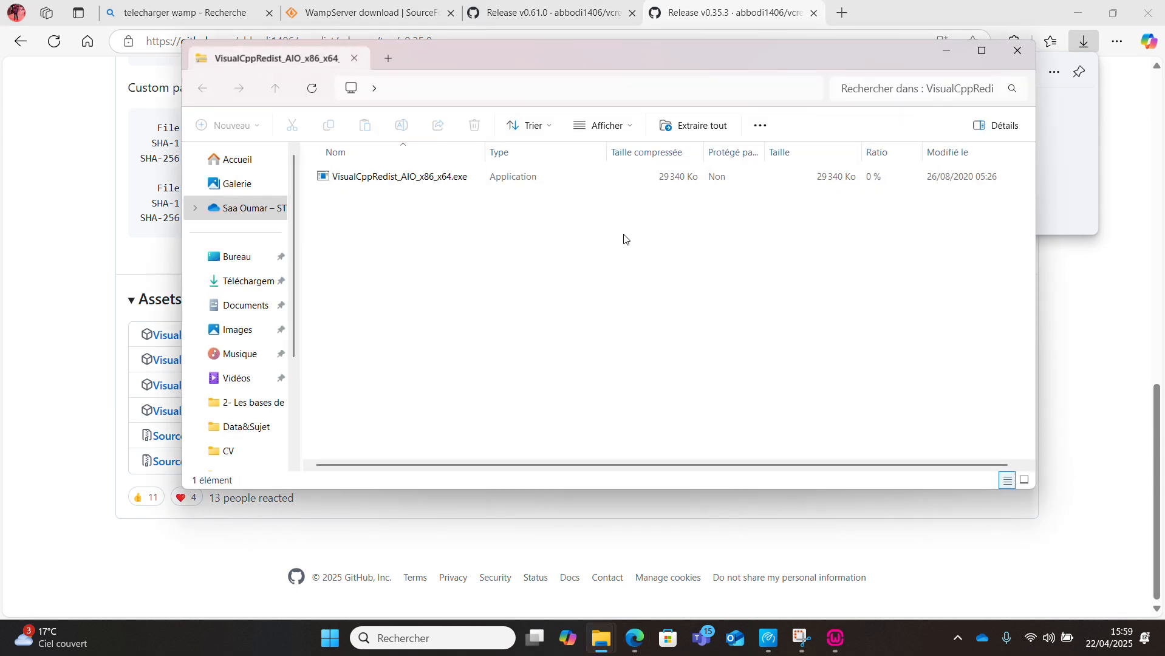
- Run VisualCppRedist_AIO_x86_x64.exe from the archive, acknowledging the Visual C++ 2019 X64 and X86 runtime notices, and bring the WampServer installer forward
{"action": "double_click", "coordinate": [428, 180]}
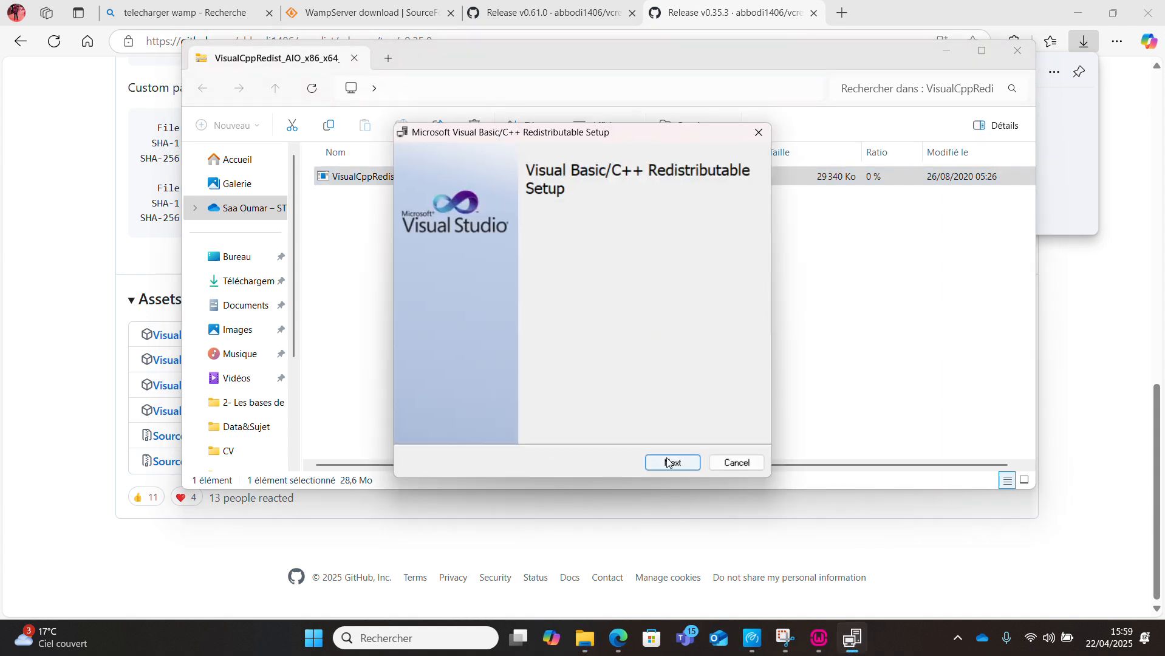
{"action": "left_click", "coordinate": [670, 463]}
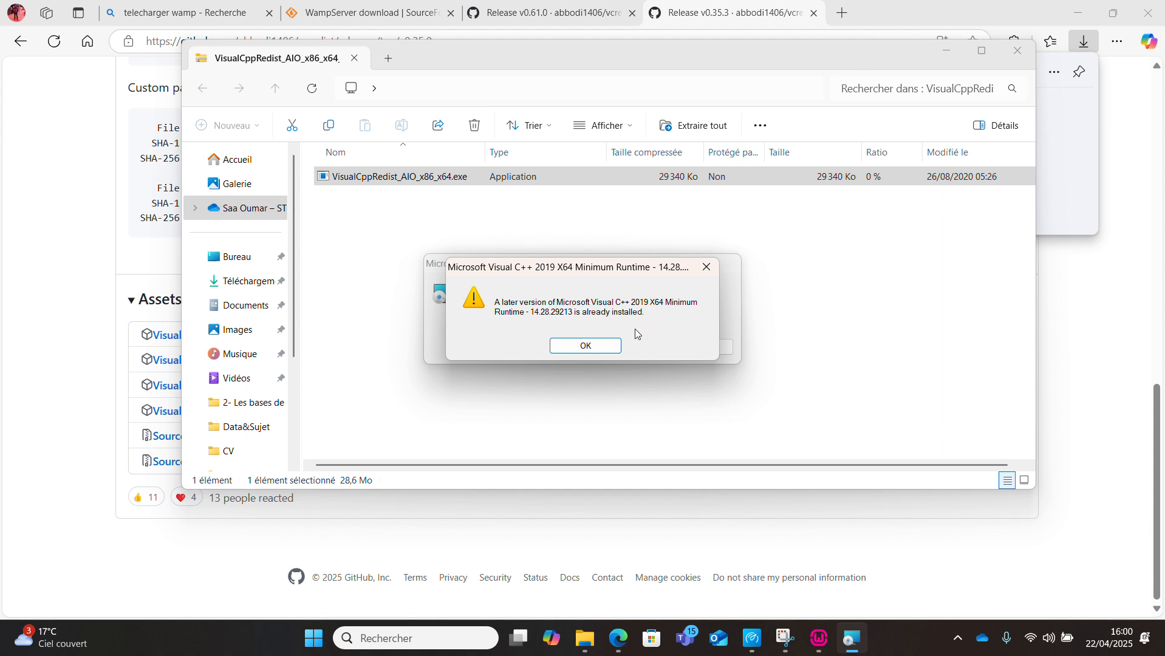
{"action": "left_click", "coordinate": [604, 346]}
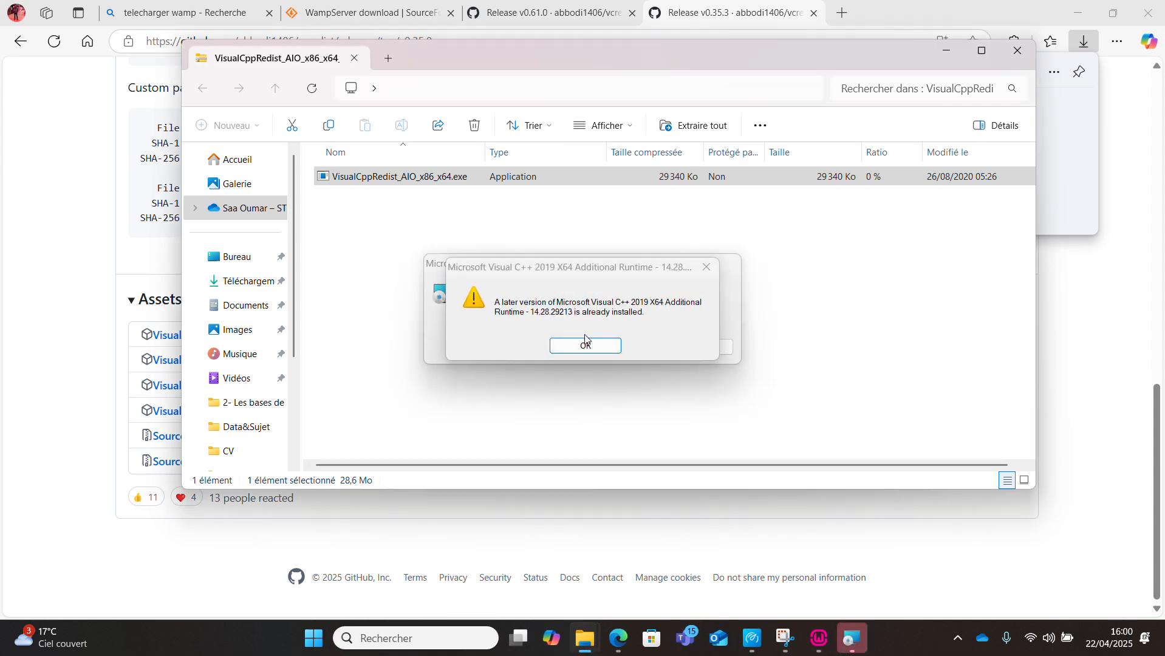
{"action": "left_click", "coordinate": [586, 344]}
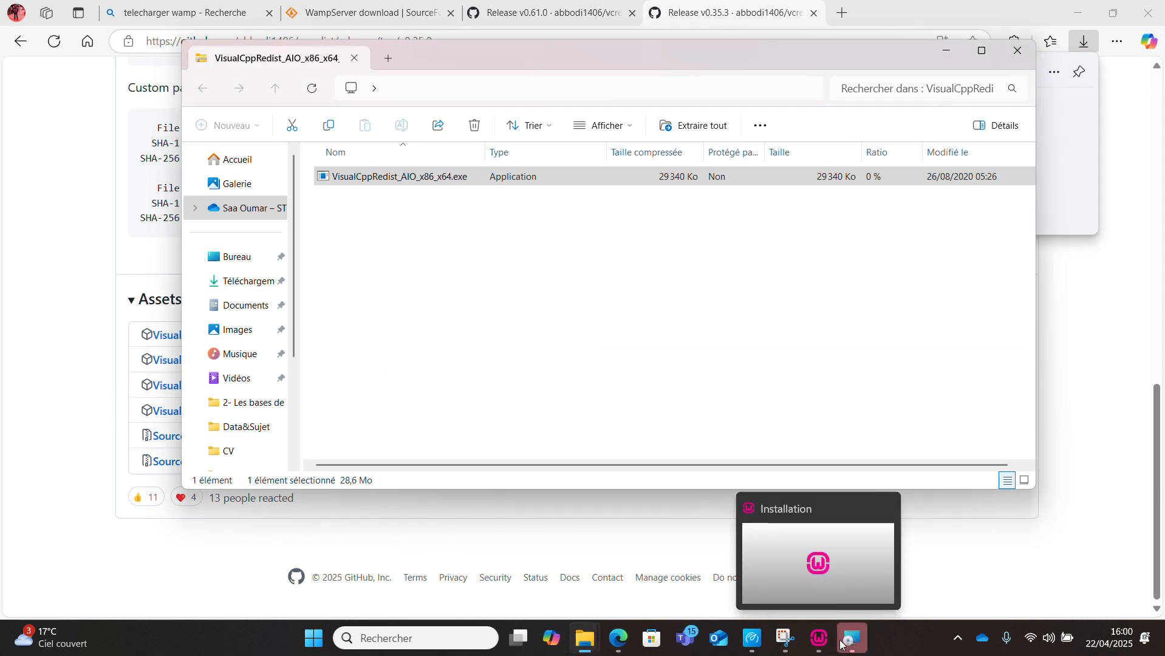
{"action": "left_click", "coordinate": [816, 641]}
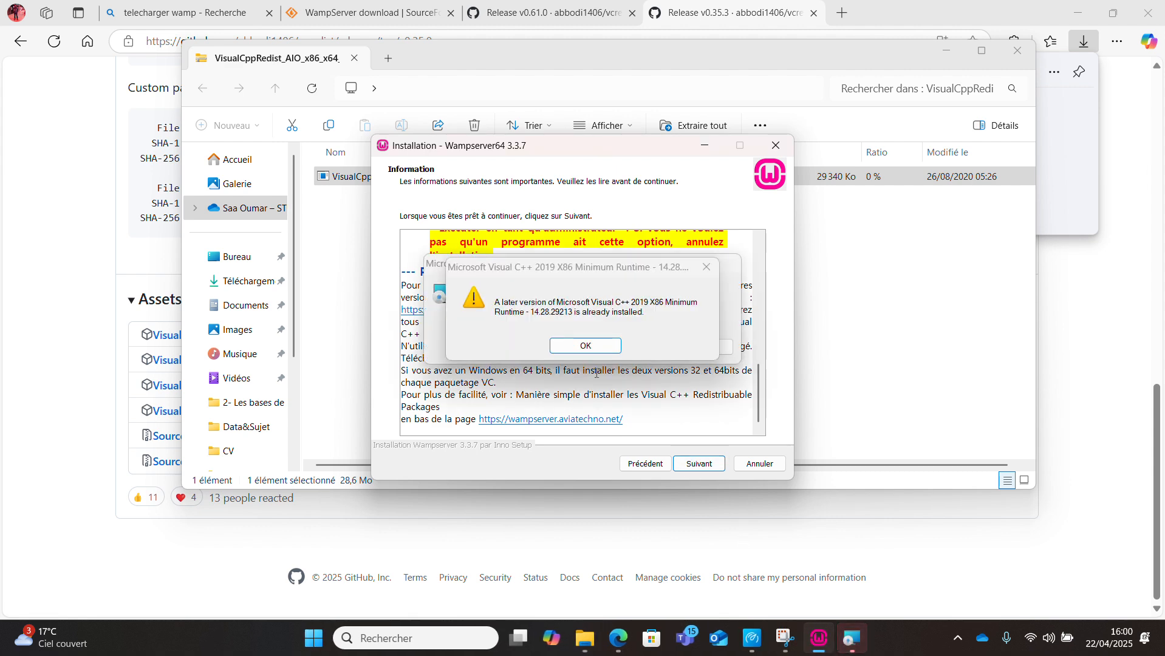
{"action": "left_click", "coordinate": [587, 343]}
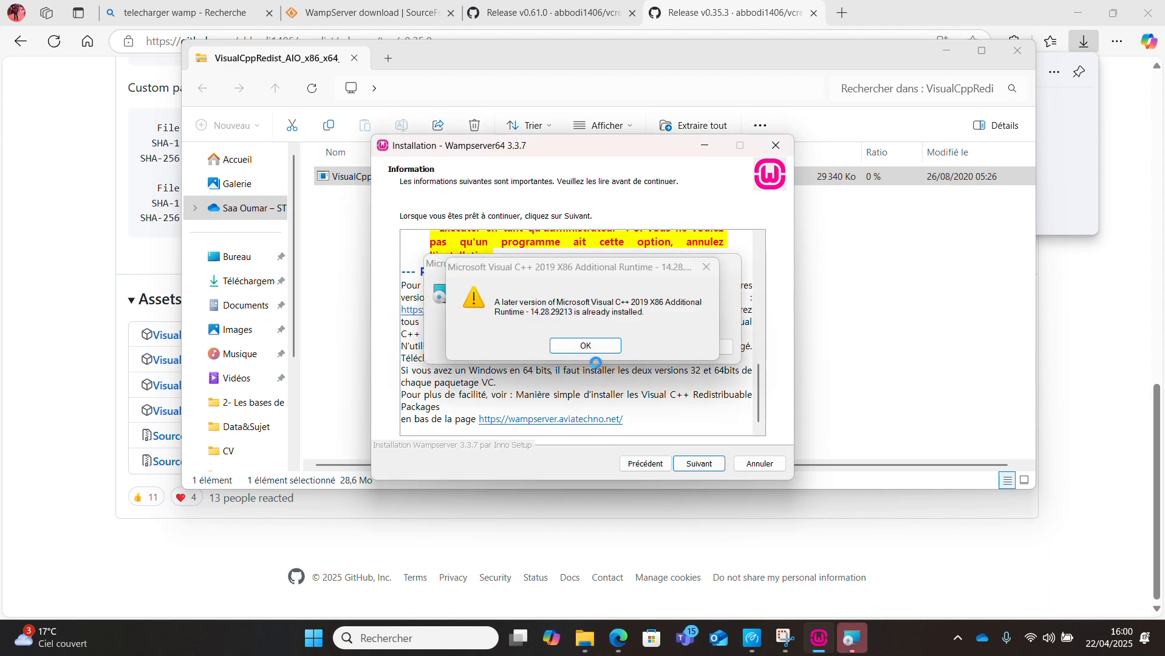
{"action": "left_click", "coordinate": [592, 344]}
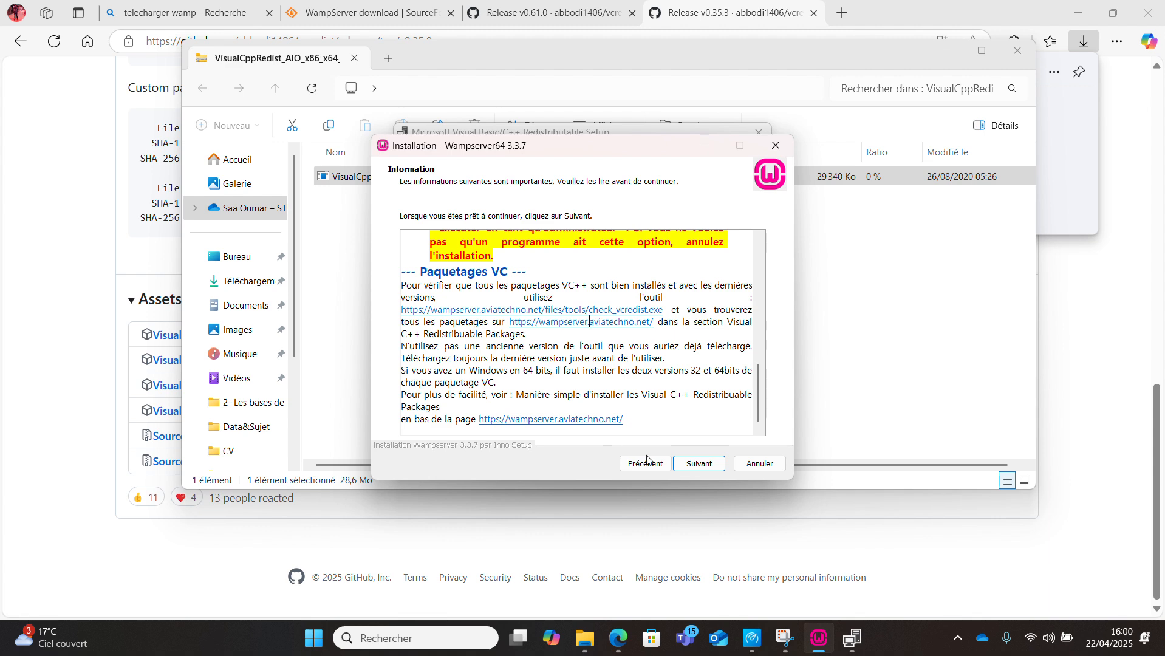
- Install WampServer into c:\wamp64, choosing msedge.exe as its browser and notepad.exe as its text editor
{"action": "left_click", "coordinate": [691, 465]}
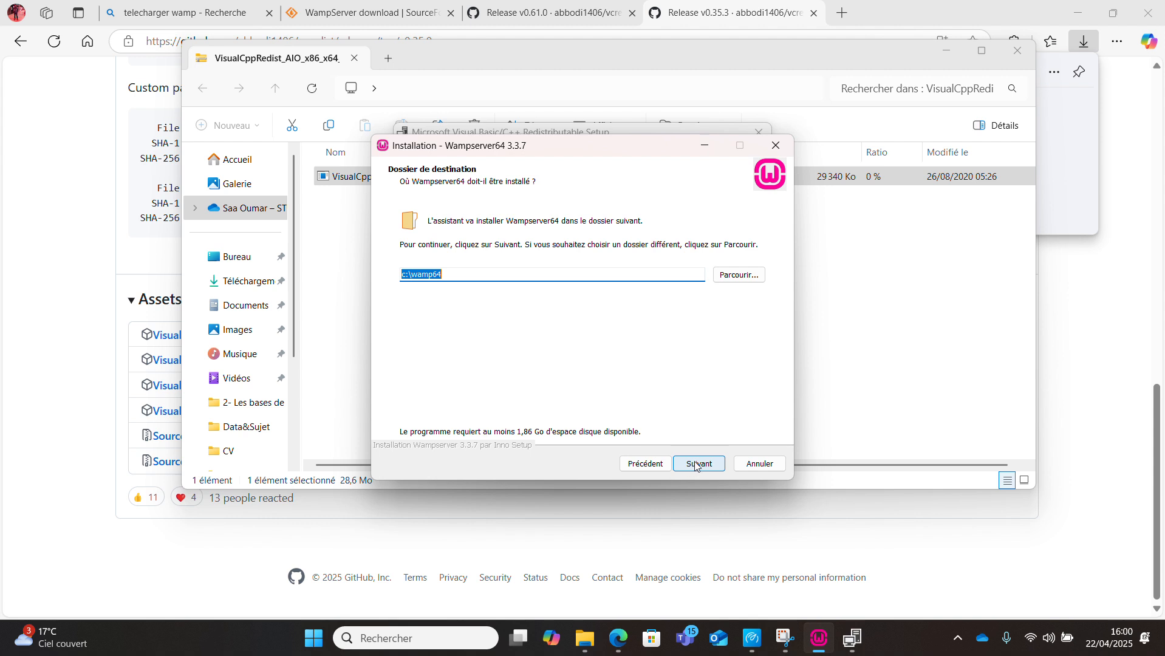
{"action": "left_click", "coordinate": [698, 464]}
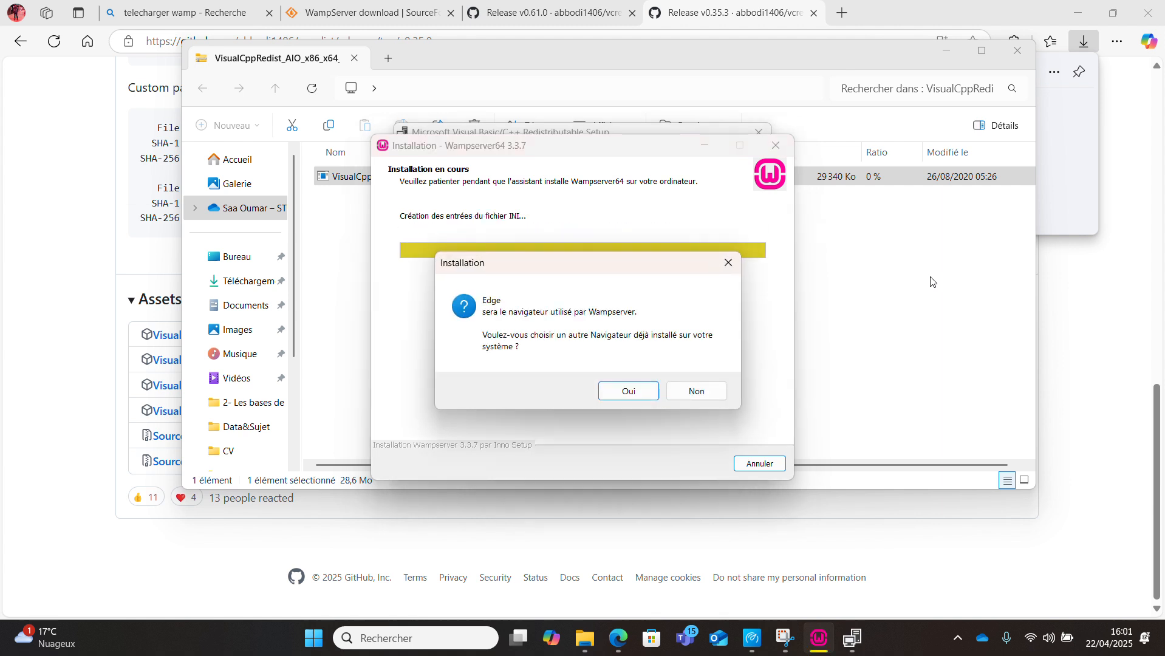
{"action": "left_click", "coordinate": [629, 391]}
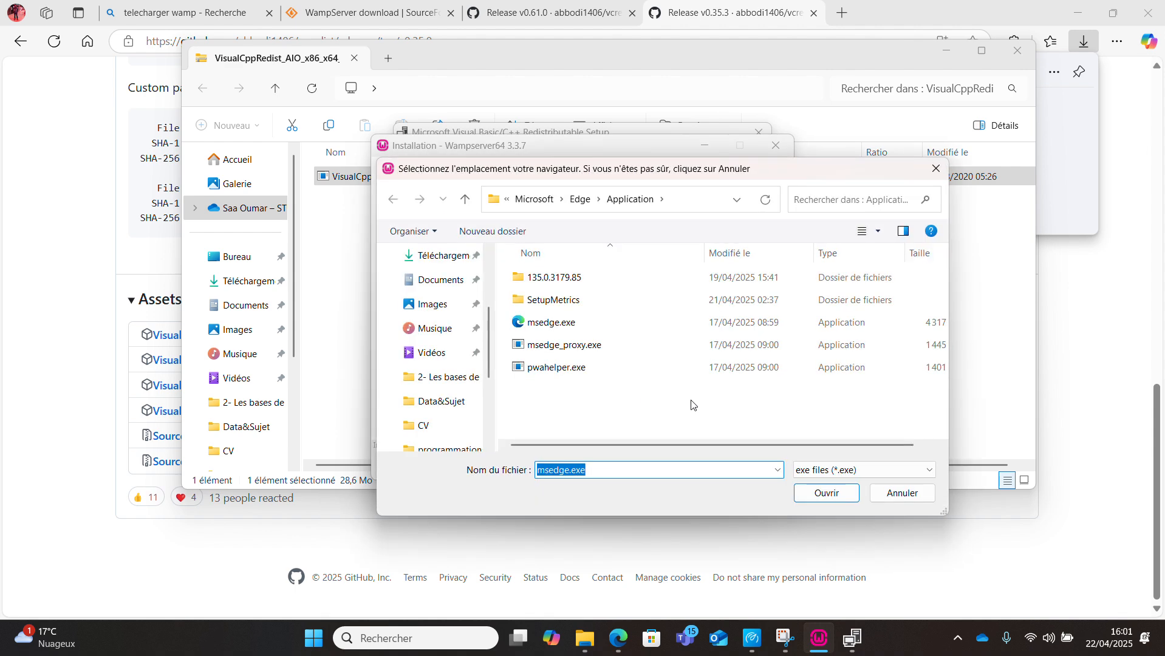
{"action": "left_click", "coordinate": [825, 493]}
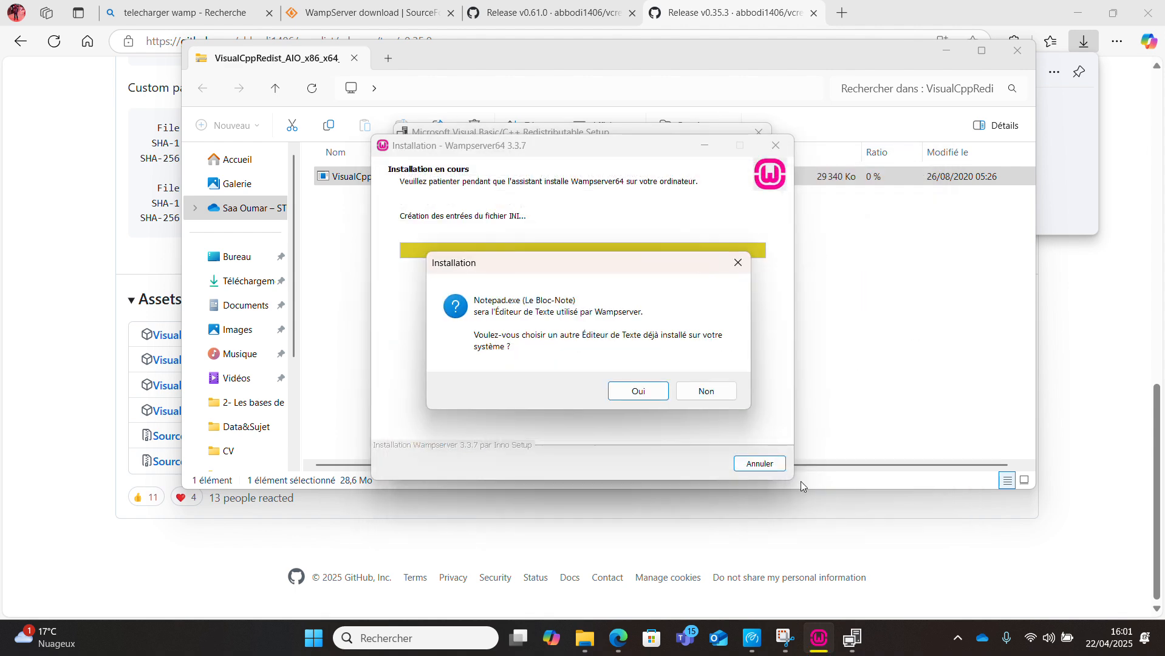
{"action": "left_click", "coordinate": [645, 394]}
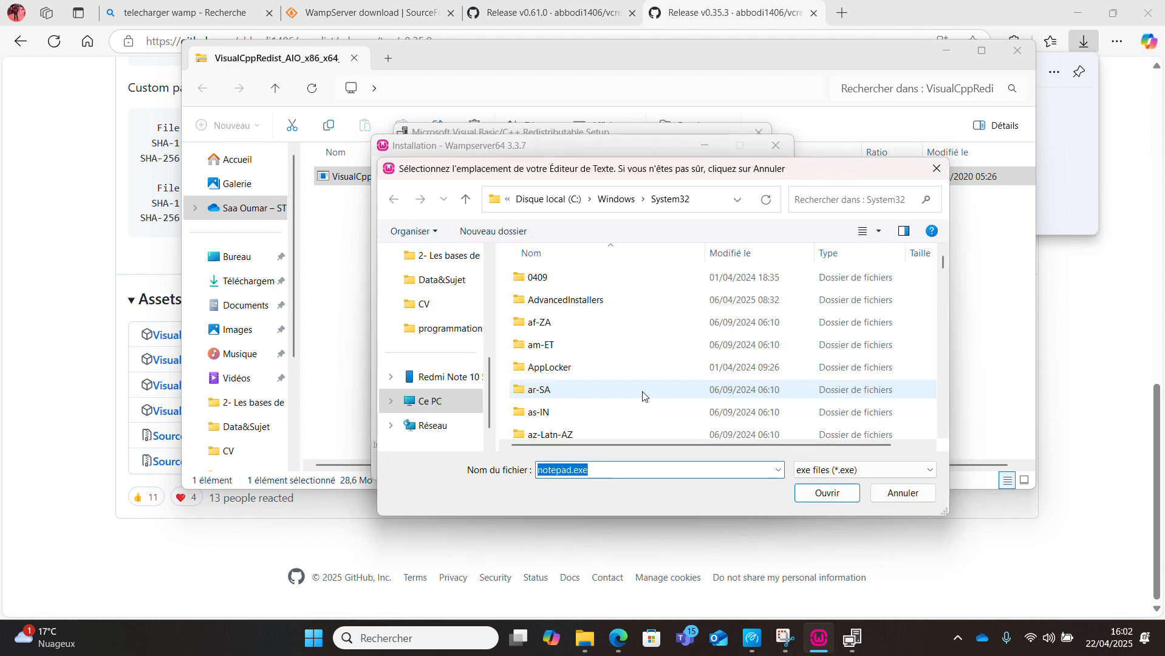
{"action": "left_click", "coordinate": [825, 491]}
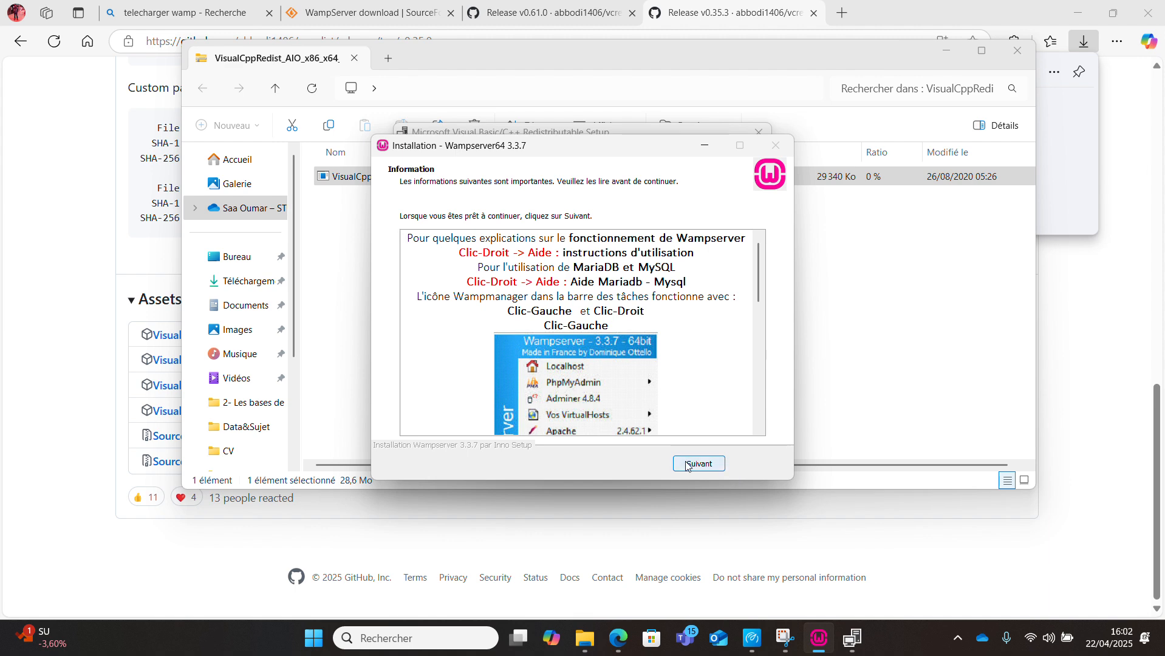
- Complete the WampServer 3.3.7 installation wizard and finish the Visual Basic/C++ Redistributable setup
{"action": "left_click", "coordinate": [688, 464]}
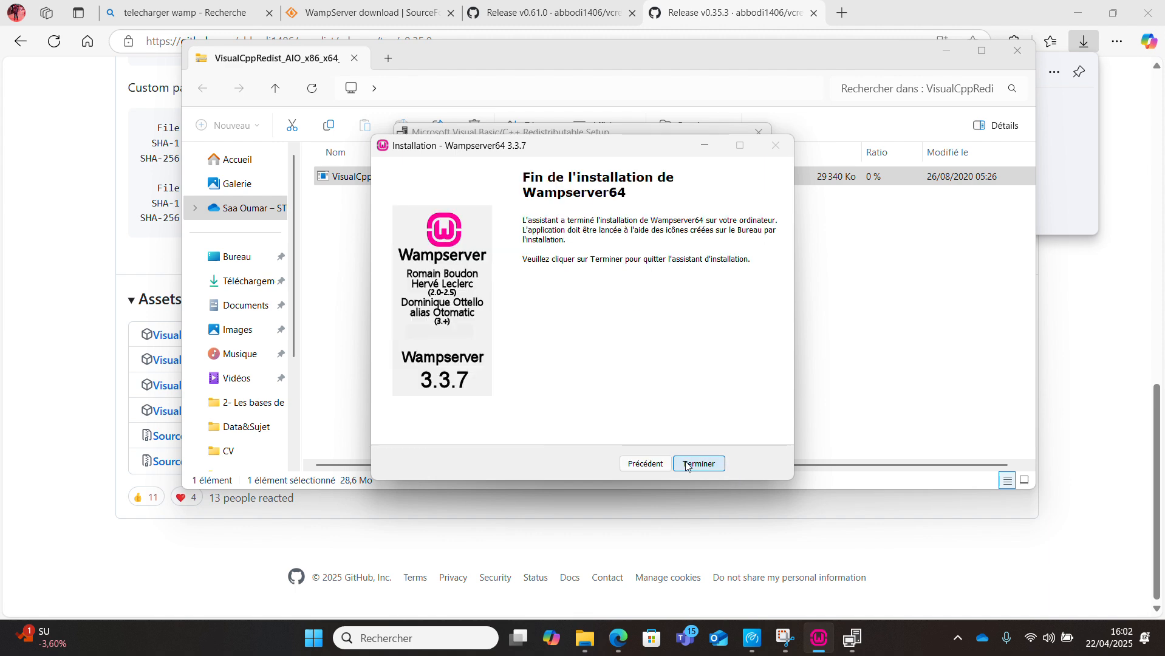
{"action": "left_click", "coordinate": [687, 465]}
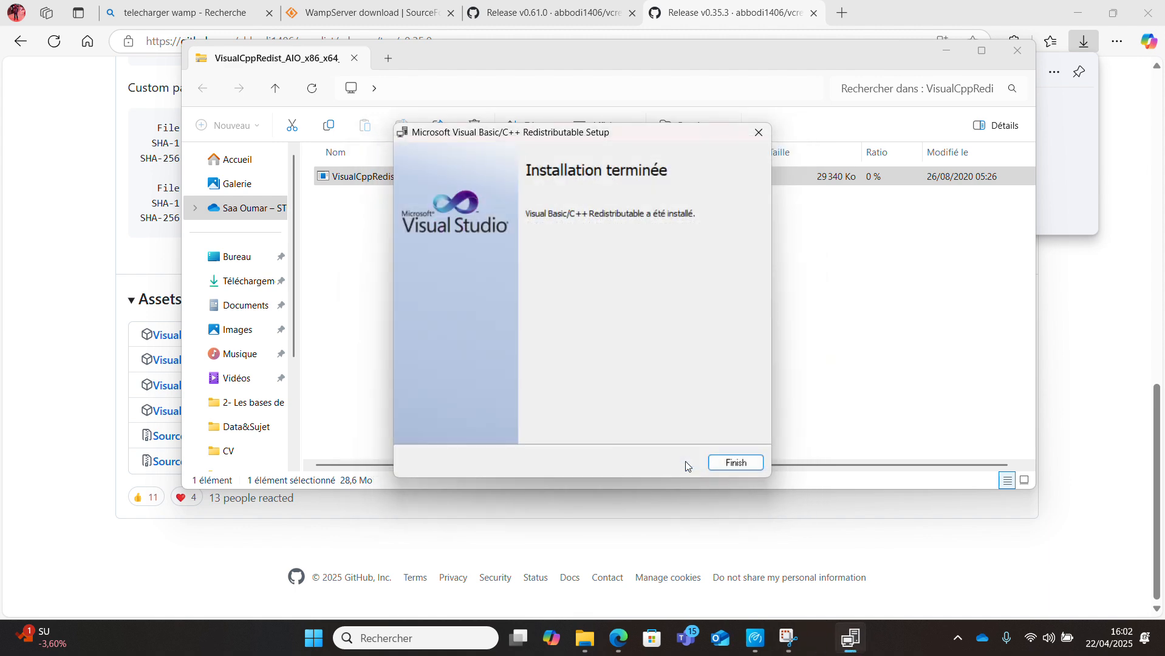
{"action": "left_click", "coordinate": [736, 463]}
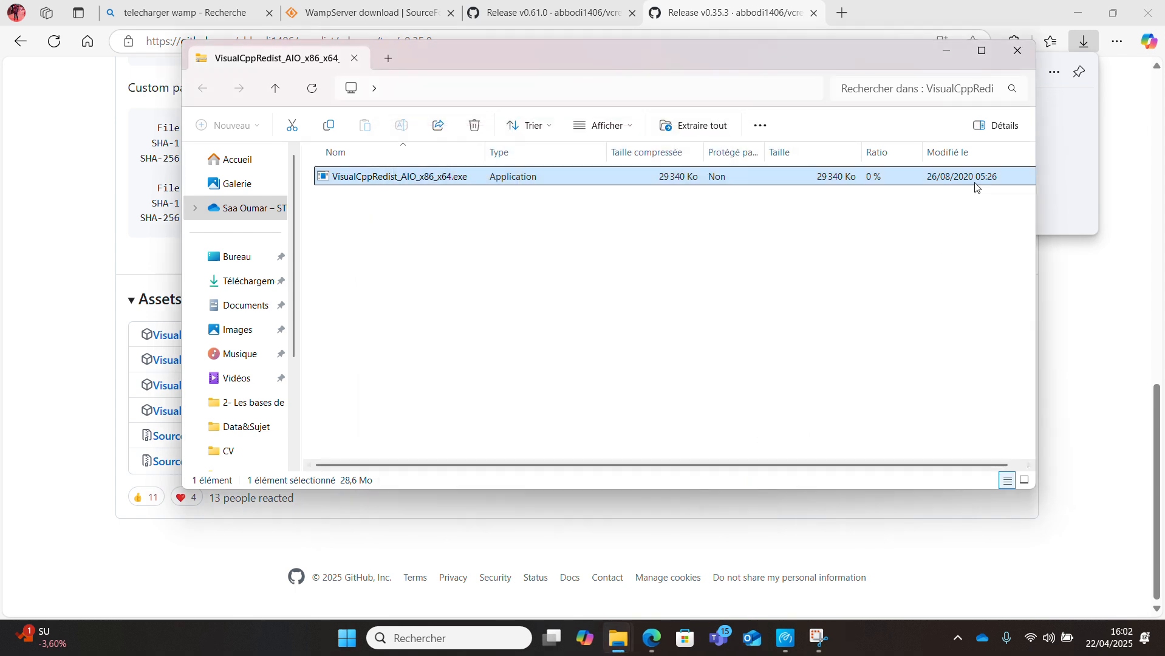
- Clear the archive, browser and Téléchargements windows off the desktop to reach the Wampserver64 shortcut
{"action": "left_click", "coordinate": [946, 58]}
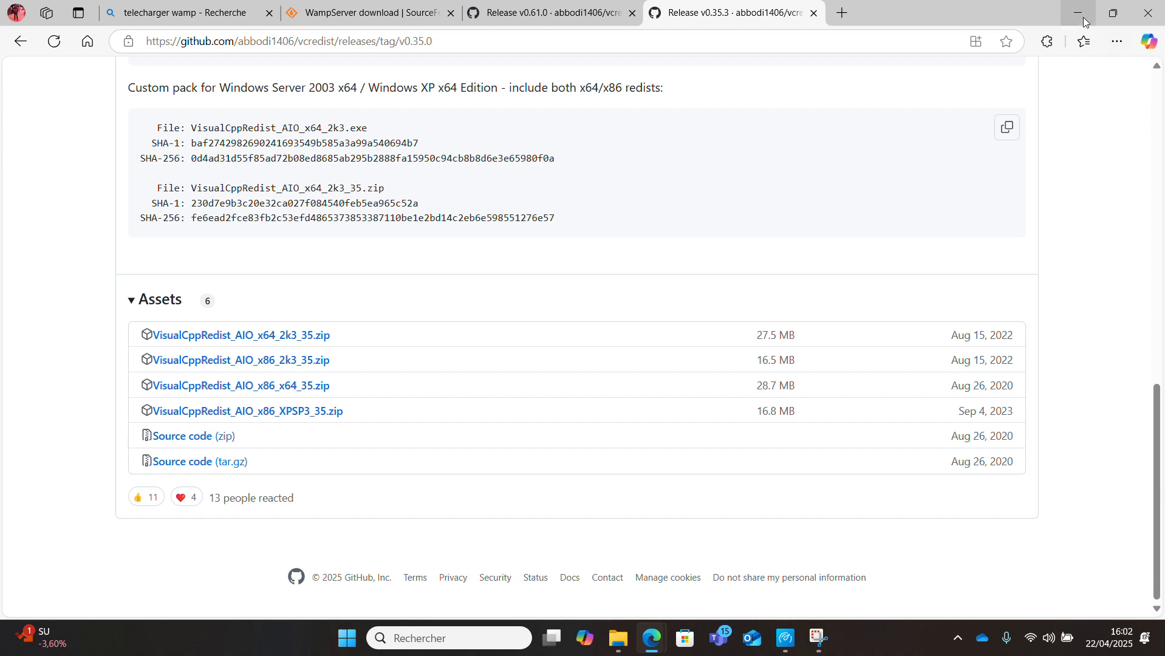
{"action": "left_click", "coordinate": [959, 641]}
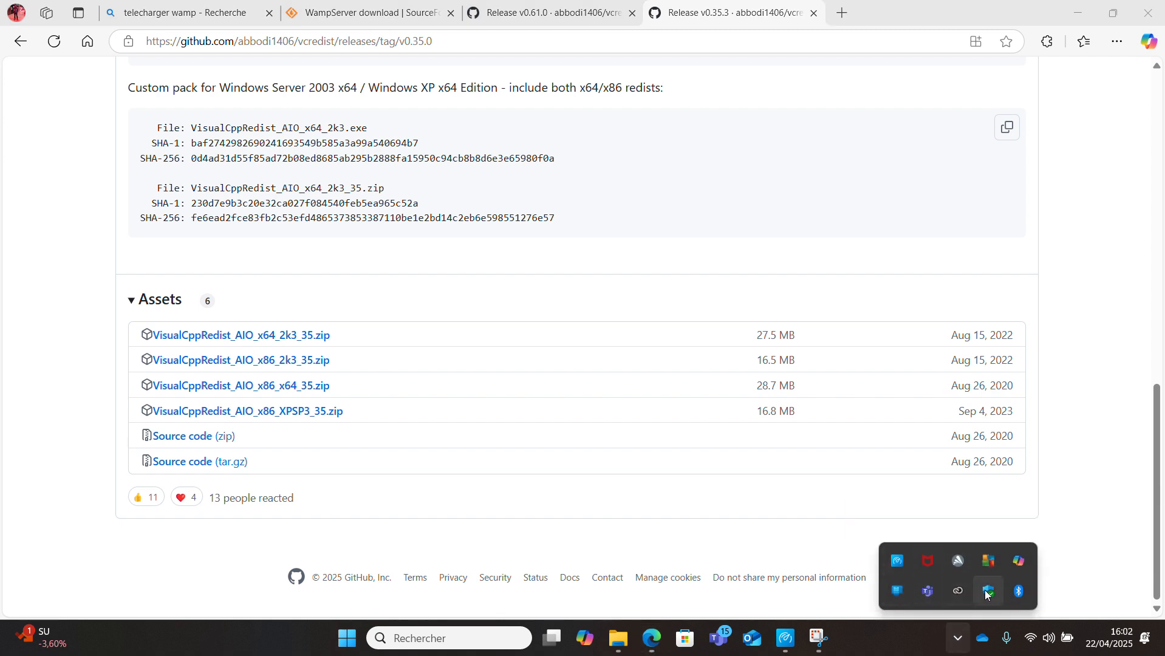
{"action": "left_click", "coordinate": [1085, 14]}
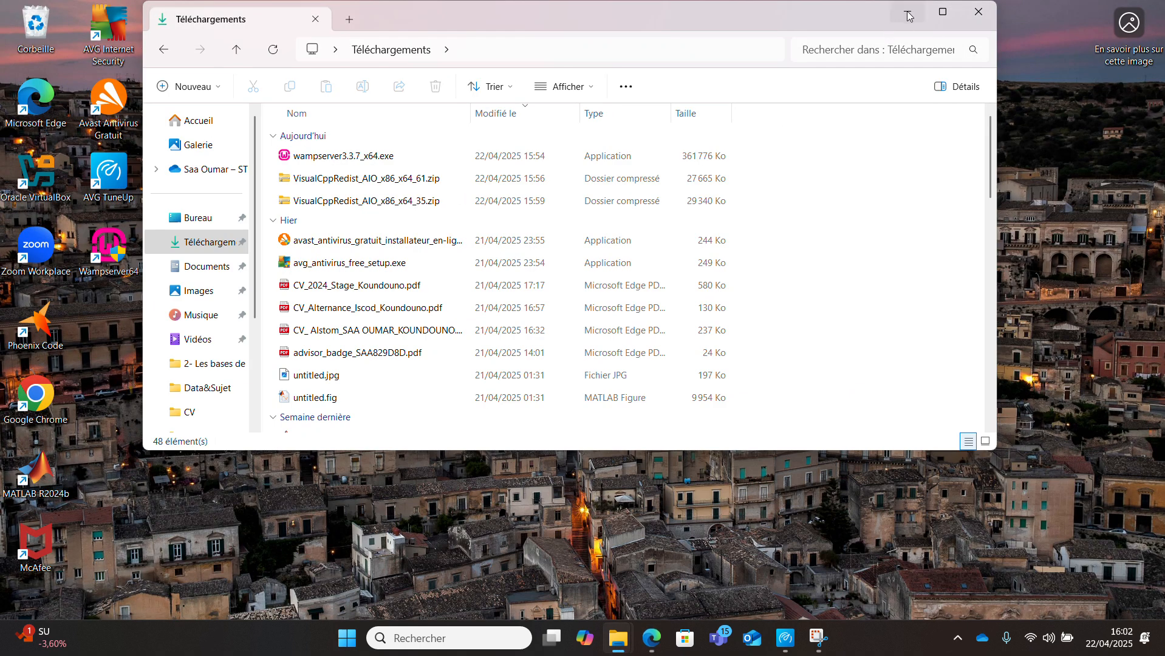
{"action": "left_click", "coordinate": [985, 13]}
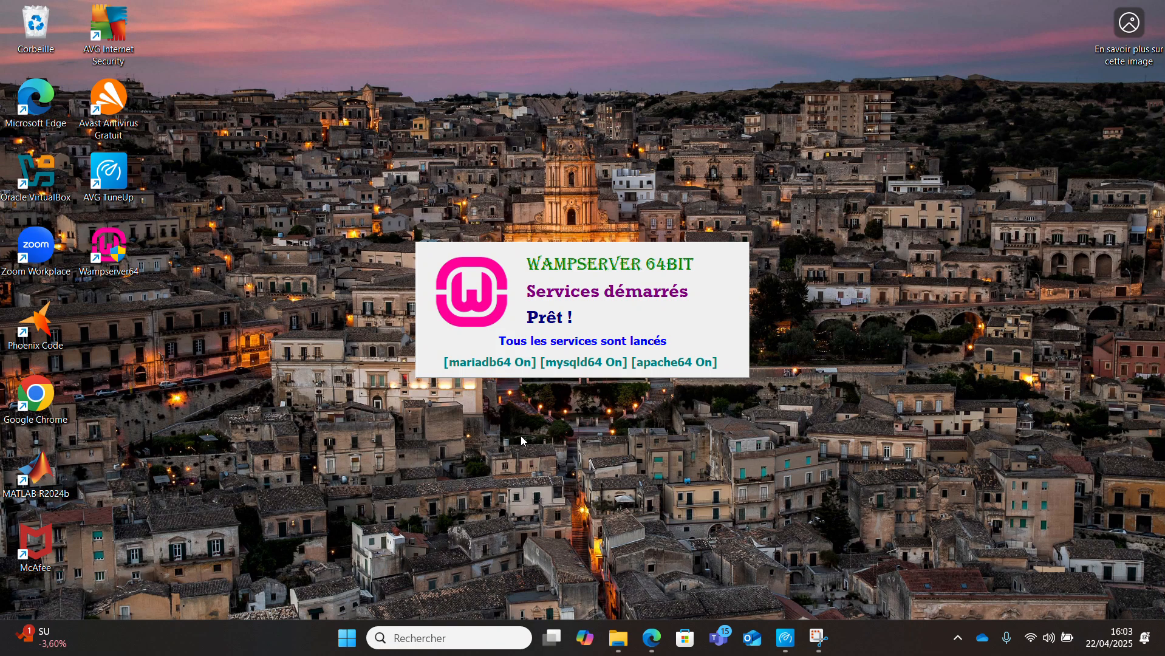
- Check the status of the WampServer services through its icon among the hidden notification area icons
{"action": "left_click", "coordinate": [968, 641]}
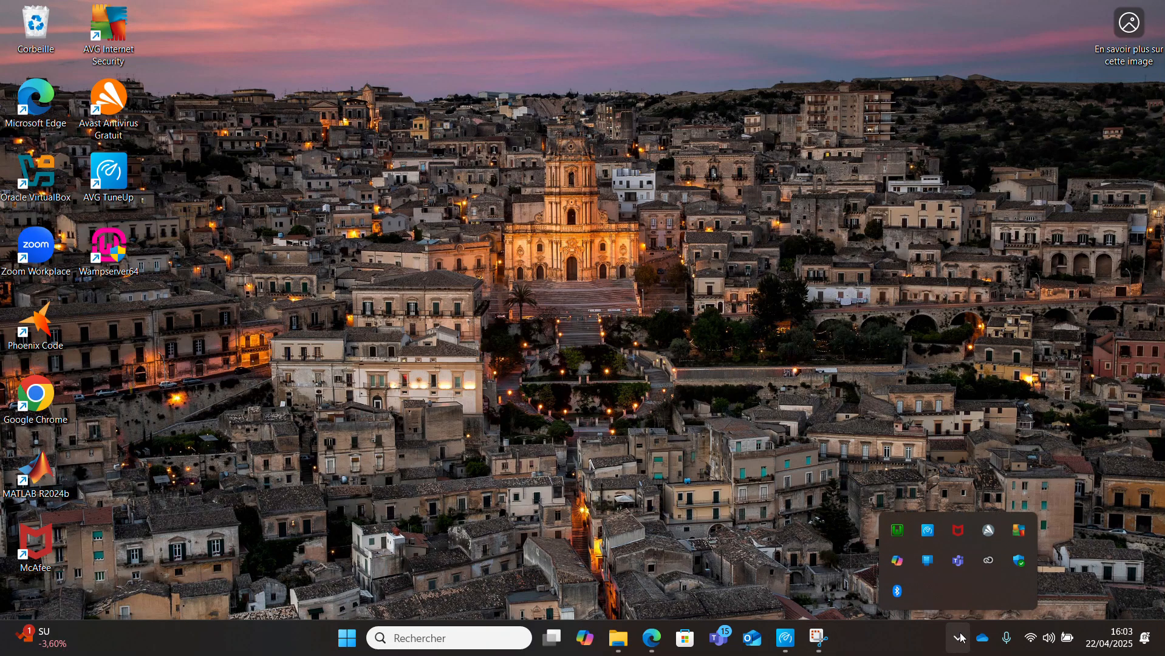
{"action": "mouse_move", "coordinate": [899, 541]}
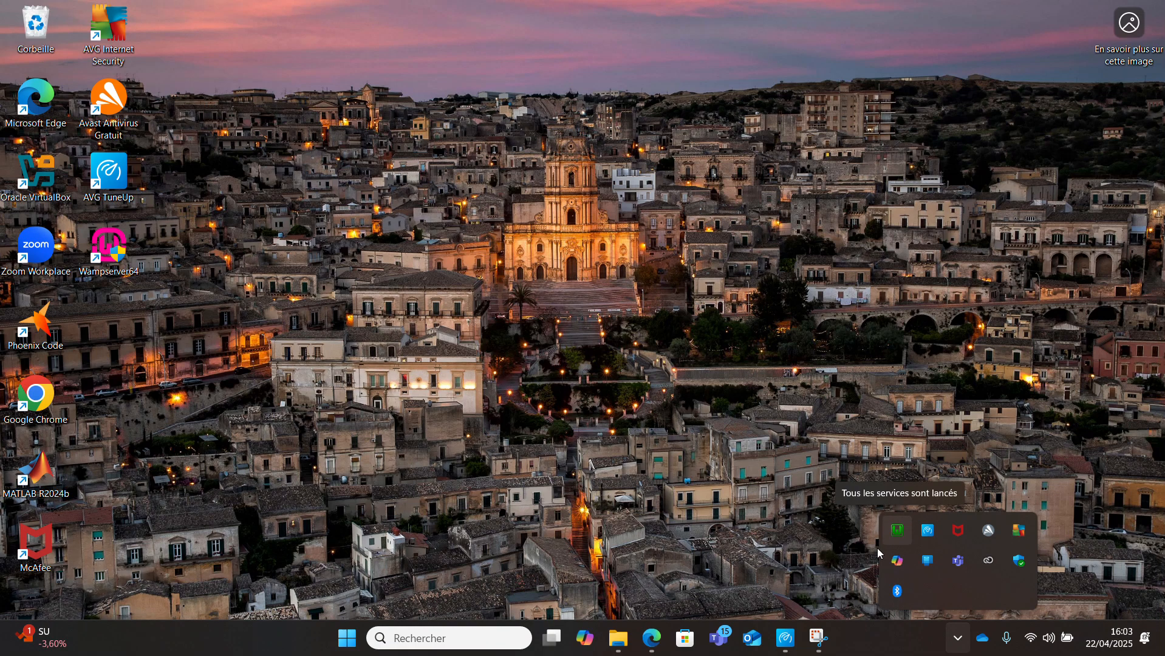
- Try to reach localhost from a new Microsoft Edge window, opening the Stack Overflow result about running a file on localhost
{"action": "mouse_move", "coordinate": [653, 638]}
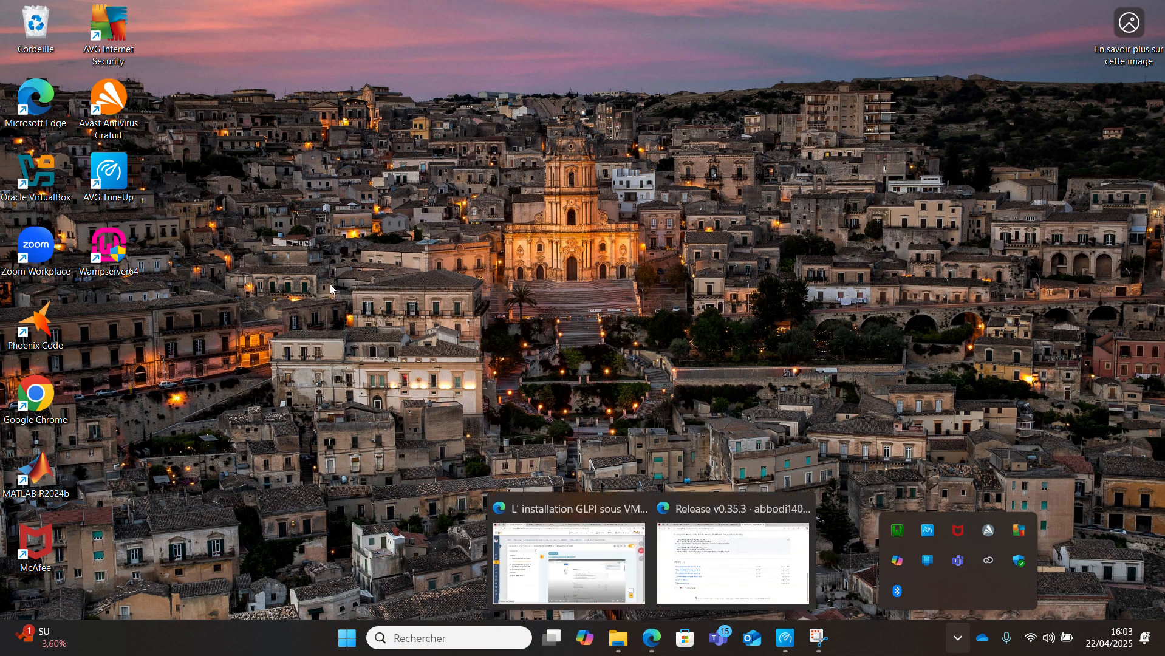
{"action": "double_click", "coordinate": [48, 121]}
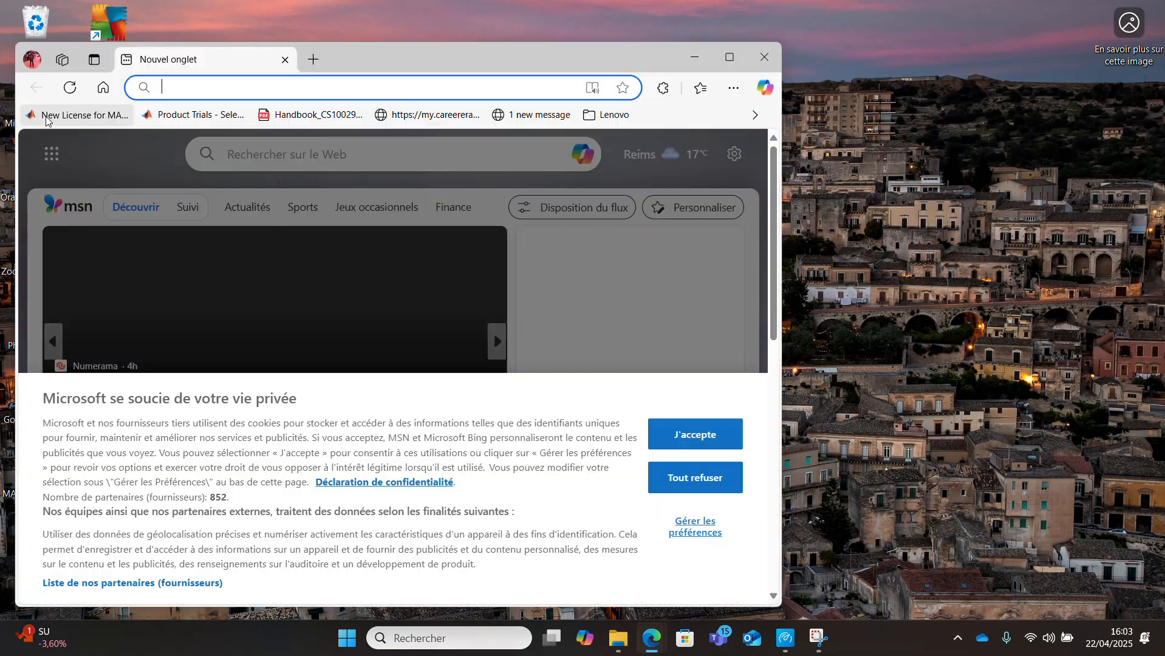
{"action": "type", "text": "learn.microsoft.com/en-us/cpp/windows/latest-supported-vc-redist?view=msvc-170"}
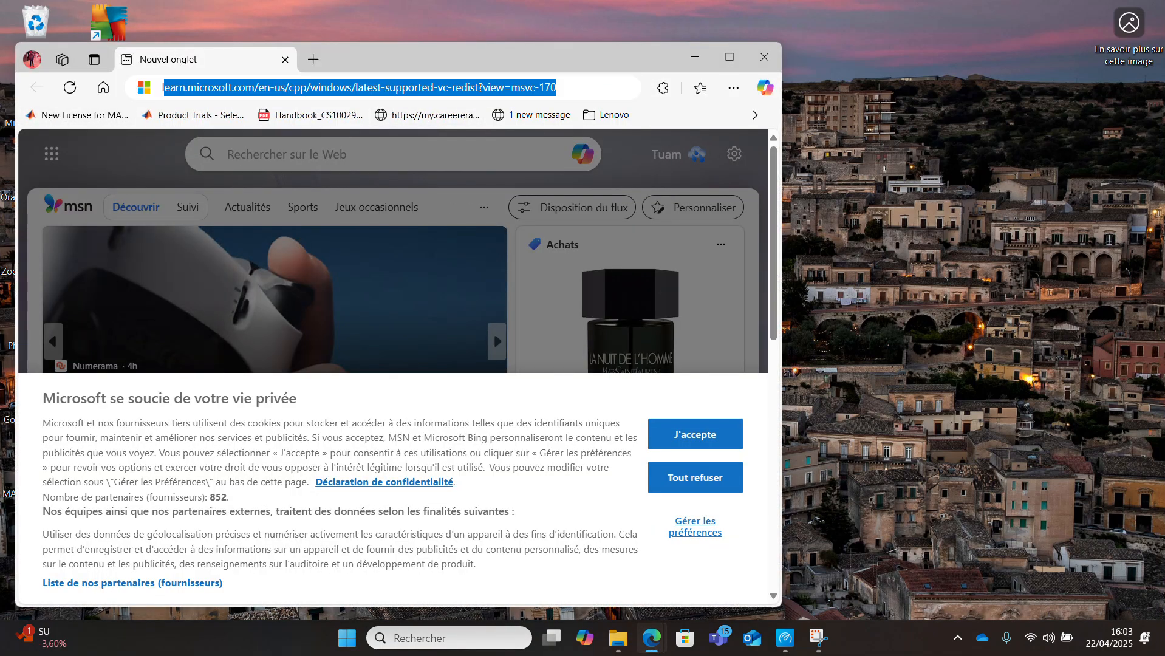
{"action": "type", "text": "localh"}
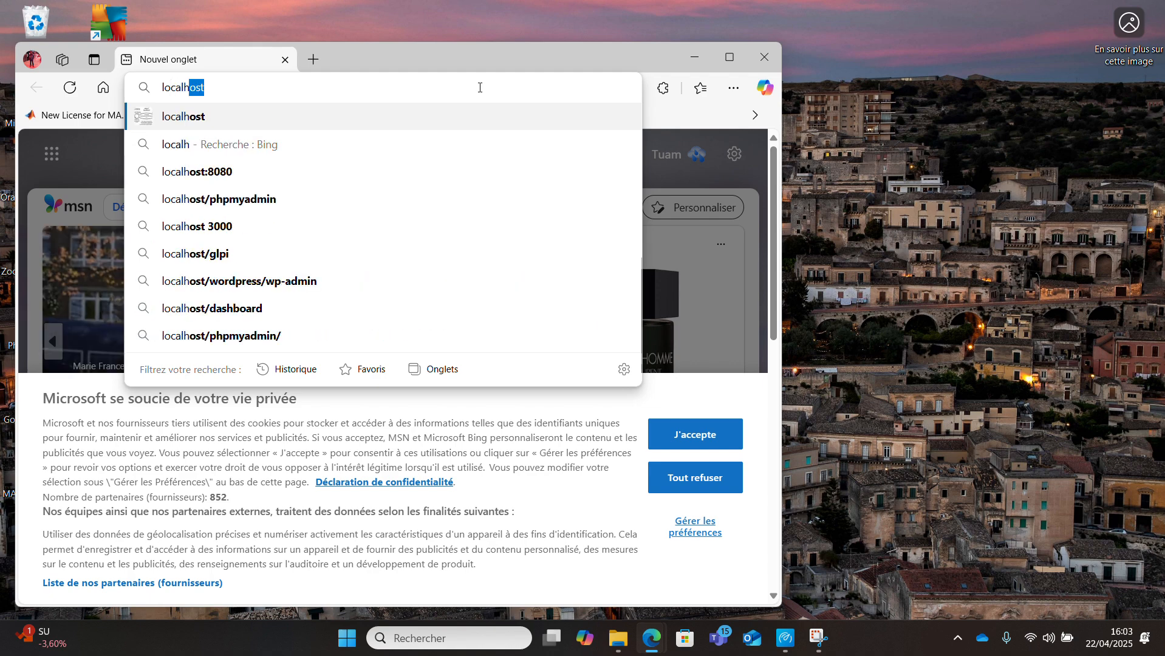
{"action": "key", "text": "Return"}
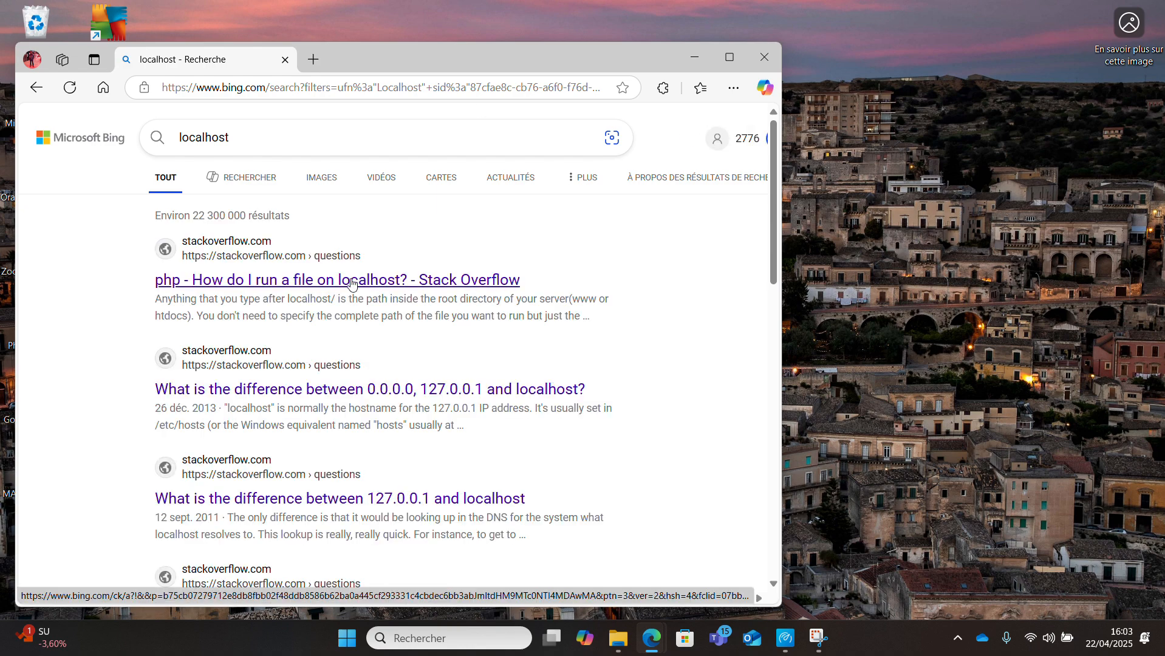
{"action": "left_click", "coordinate": [351, 281]}
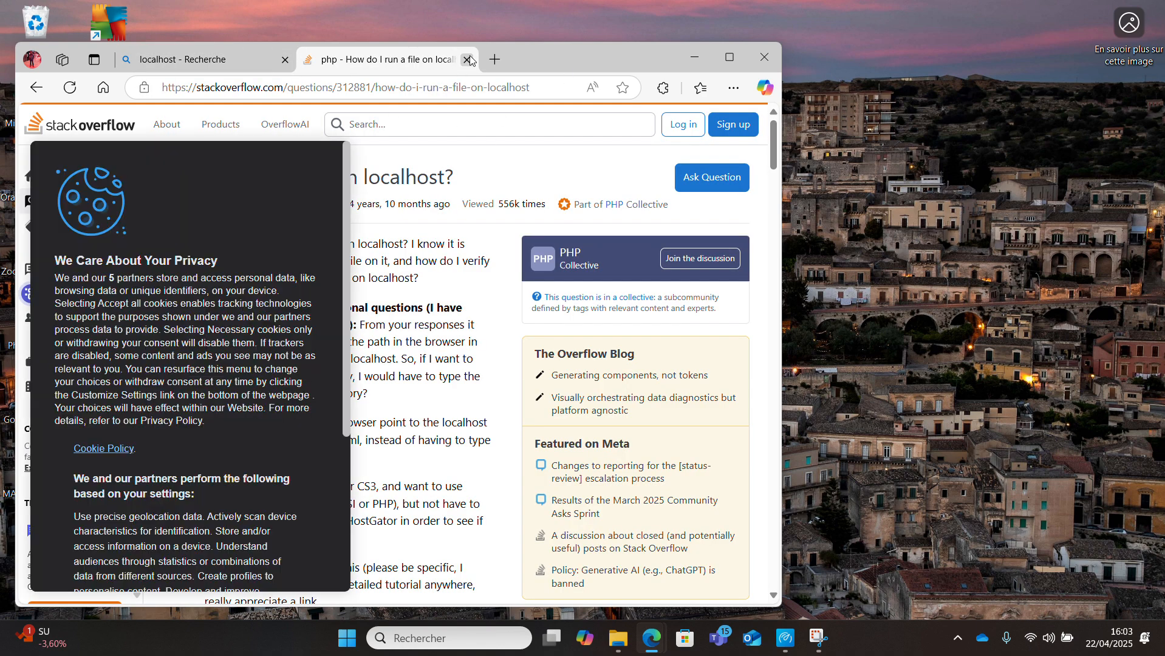
{"action": "key", "text": "ctrl+Tab"}
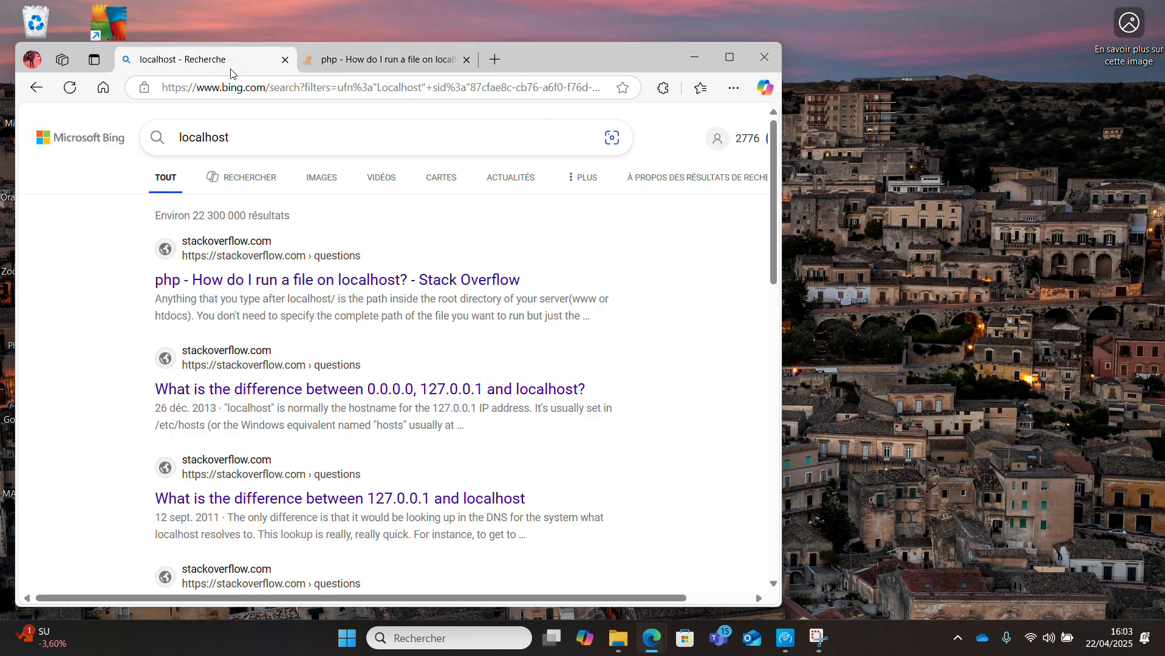
{"action": "left_click", "coordinate": [739, 66]}
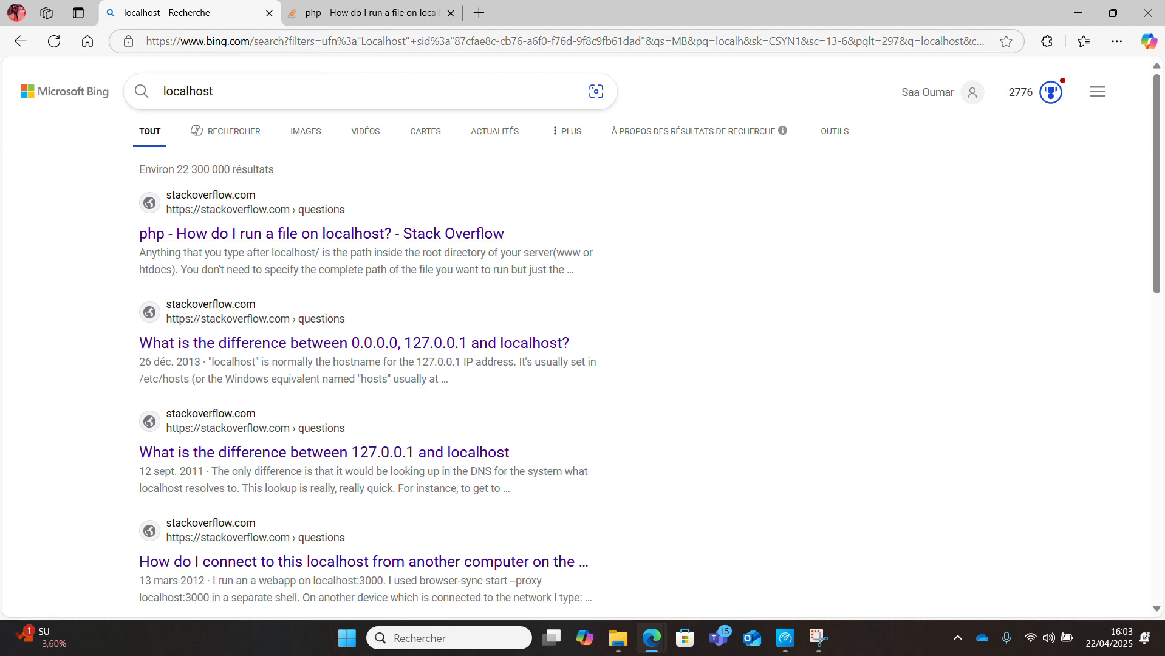
{"action": "scroll", "coordinate": [395, 67], "scroll_direction": "down", "scroll_amount": 2}
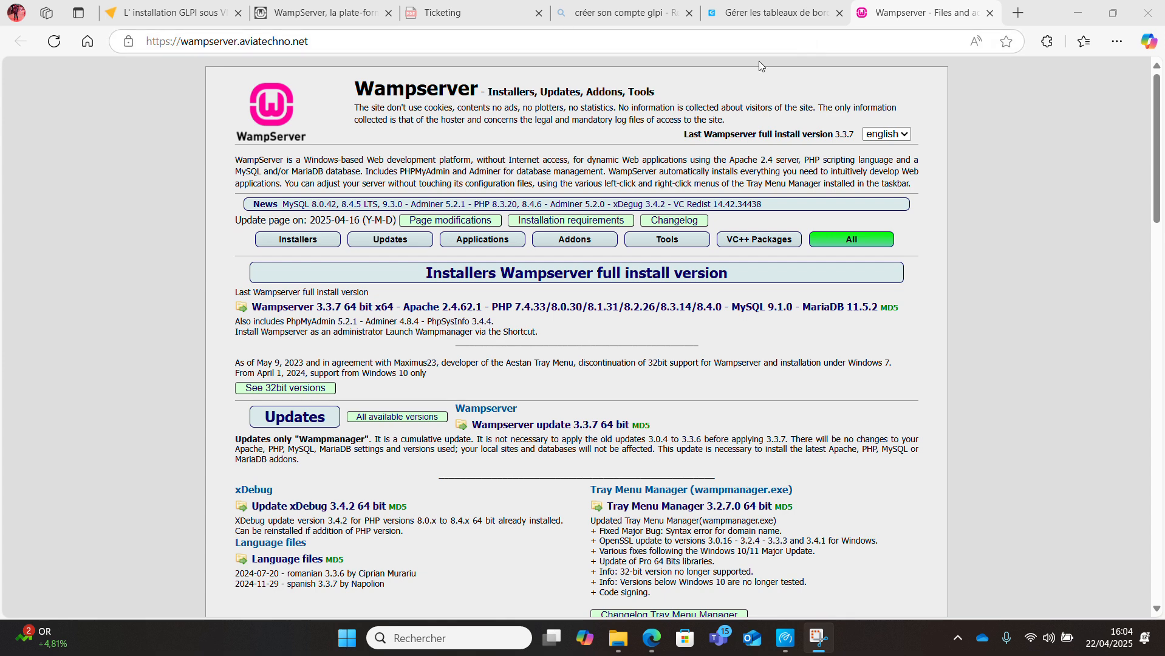
- Open the WampServer home page at localhost in a new browser tab
{"action": "left_click", "coordinate": [1020, 13]}
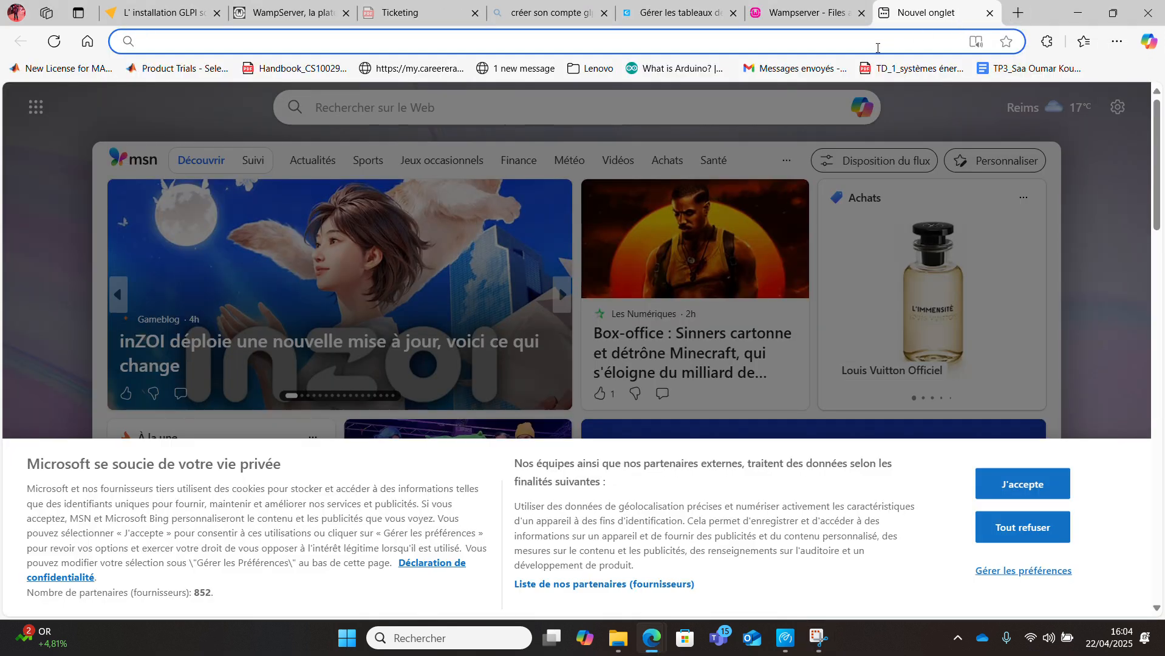
{"action": "type", "text": "lo"}
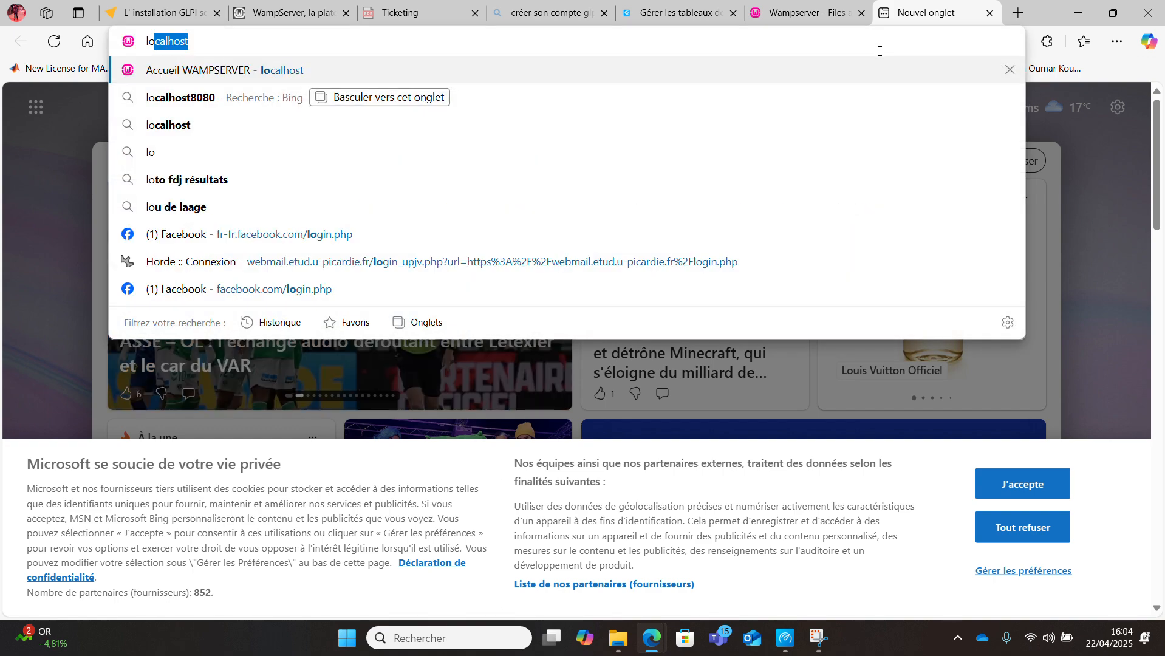
{"action": "key", "text": "Return"}
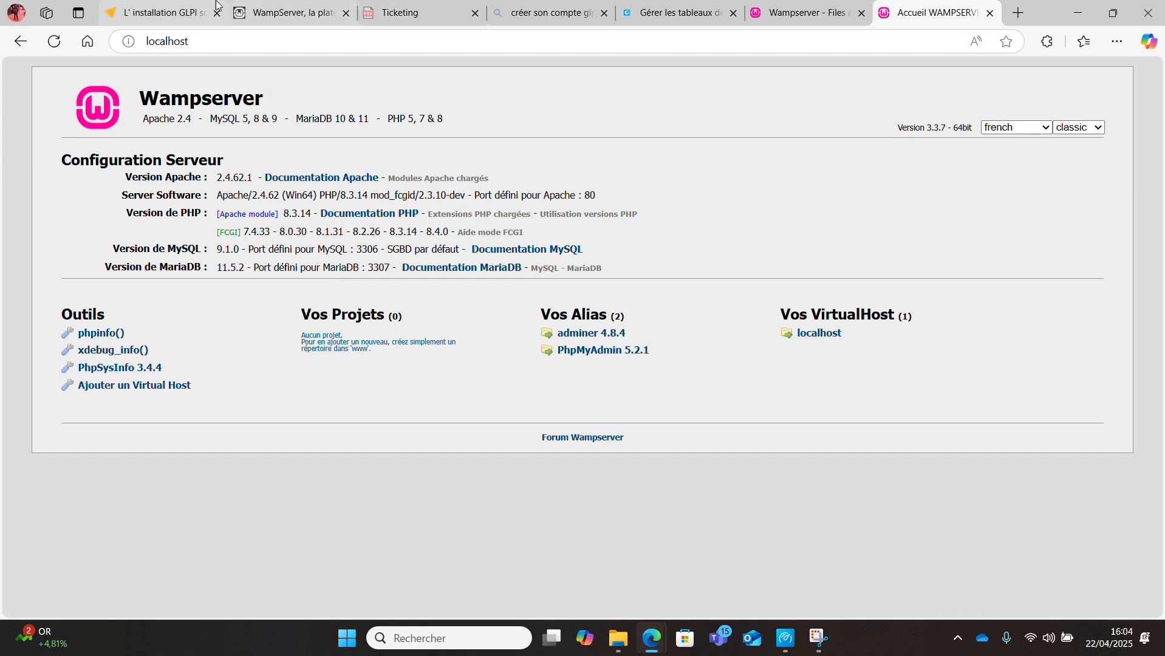